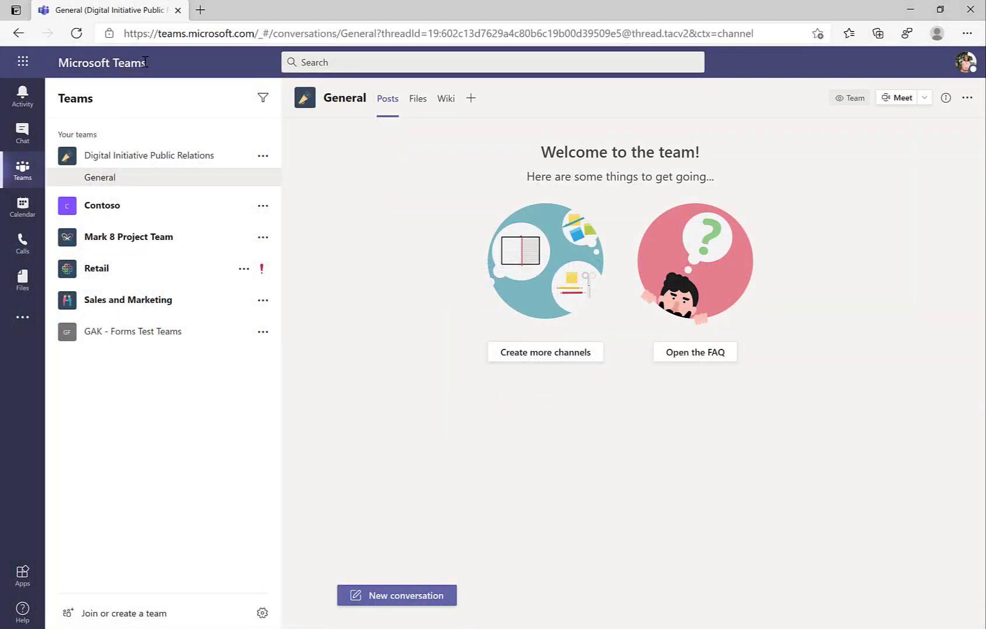
- Find the Power Virtual Agents app among the additional Teams apps and open it
{"action": "left_click", "coordinate": [22, 317]}
{"action": "type", "text": "Virtual A"}
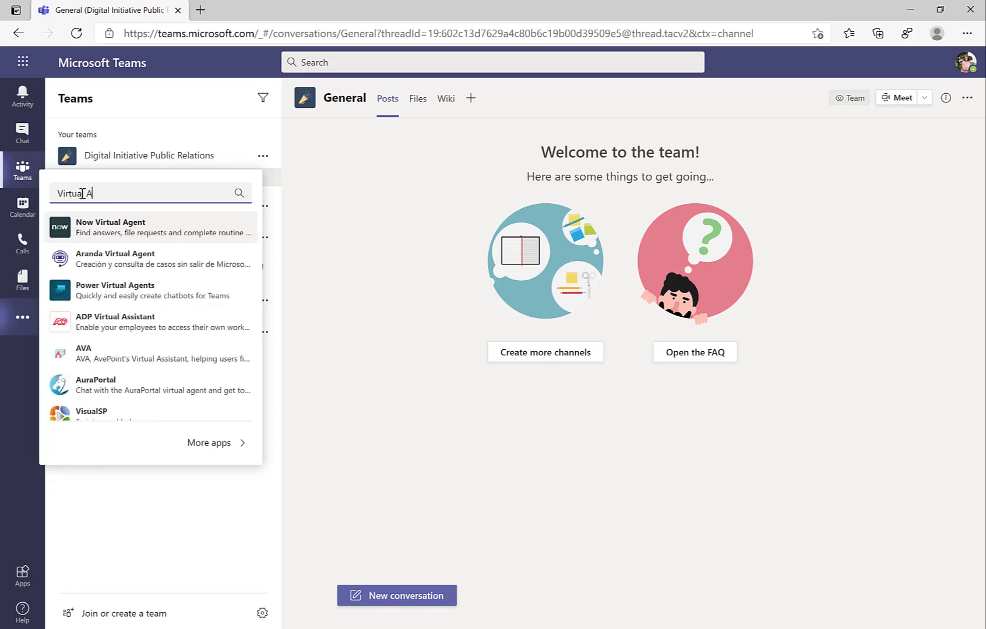
{"action": "left_click", "coordinate": [173, 295]}
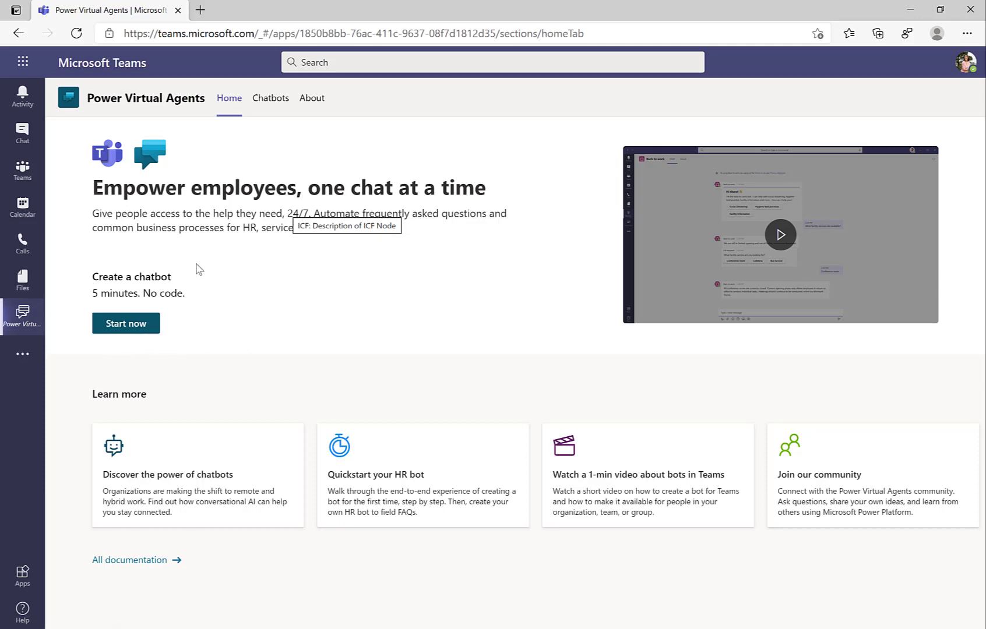
- Start creating a chatbot for Teams and choose Contoso as the team it joins
{"action": "left_click", "coordinate": [115, 328]}
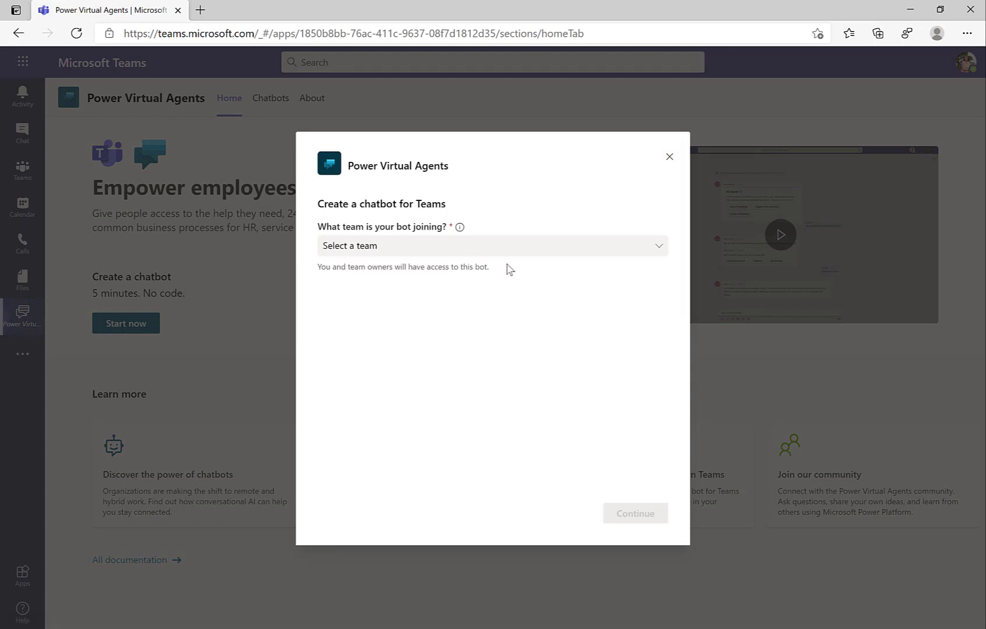
{"action": "left_click", "coordinate": [660, 251]}
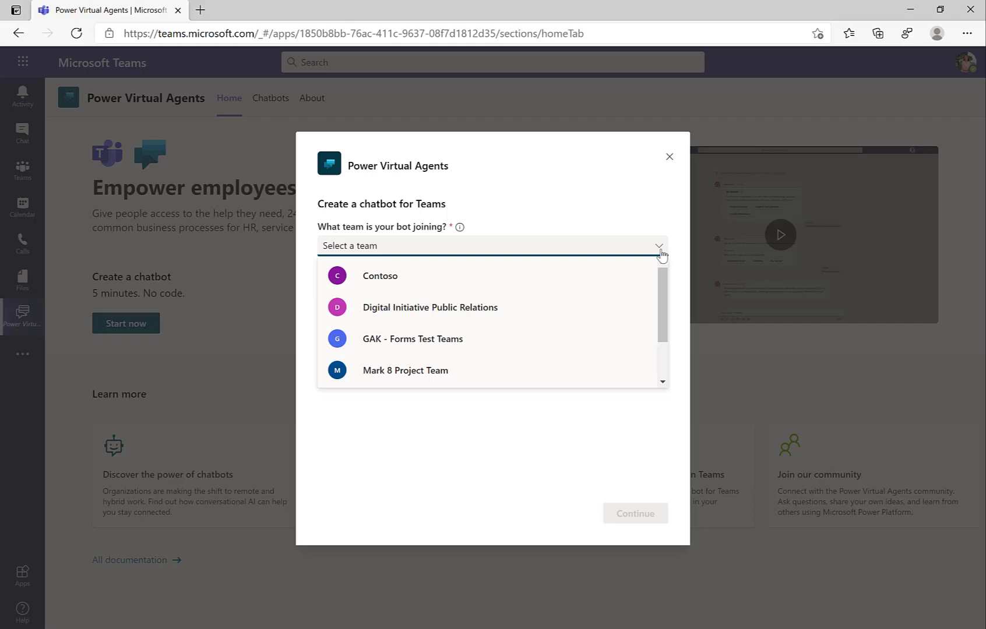
{"action": "left_click", "coordinate": [415, 285]}
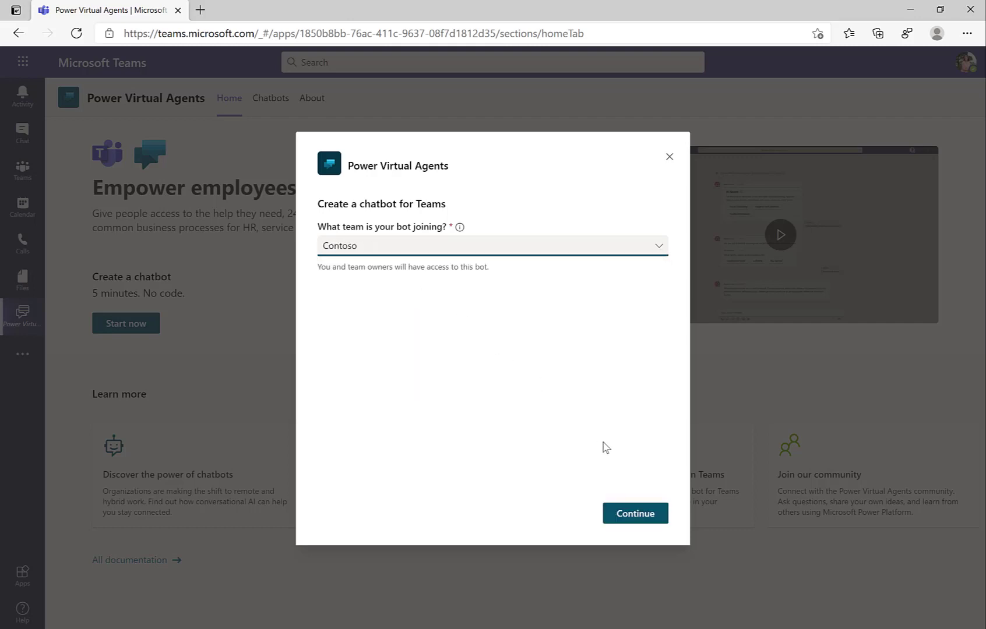
{"action": "left_click", "coordinate": [632, 516]}
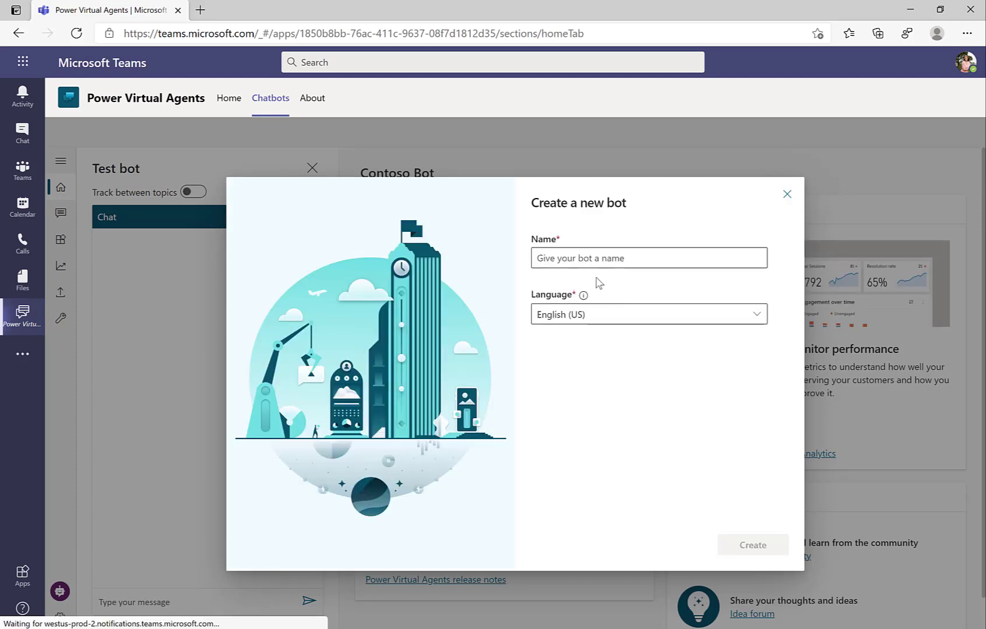
- Create the new bot with the name FetchProductInformationFromSAP
{"action": "left_click", "coordinate": [588, 258]}
{"action": "type", "text": "FetchProductInformation"}
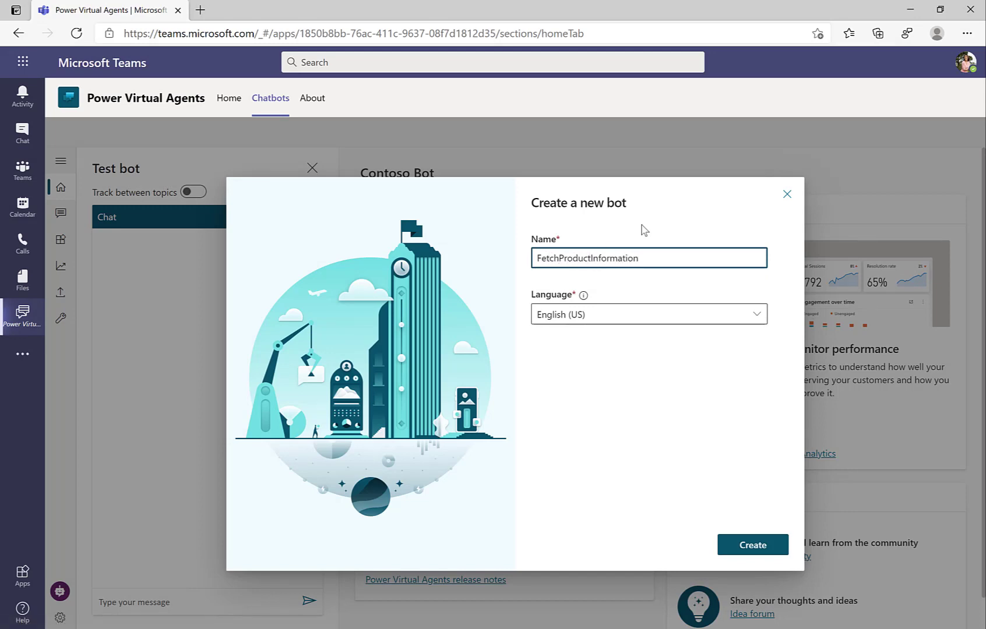
{"action": "type", "text": "FromSAP"}
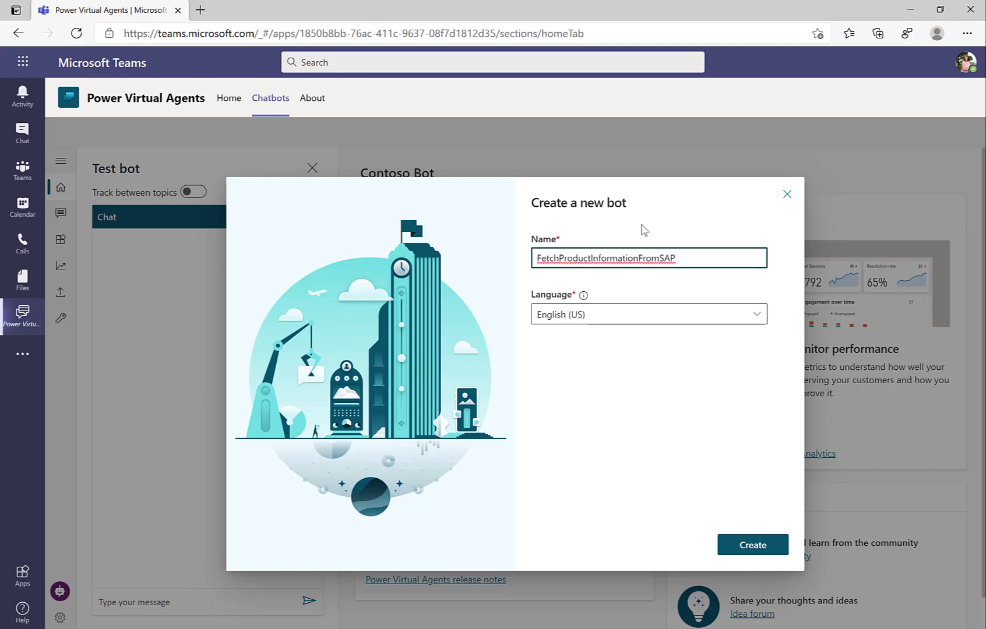
{"action": "left_click", "coordinate": [751, 547]}
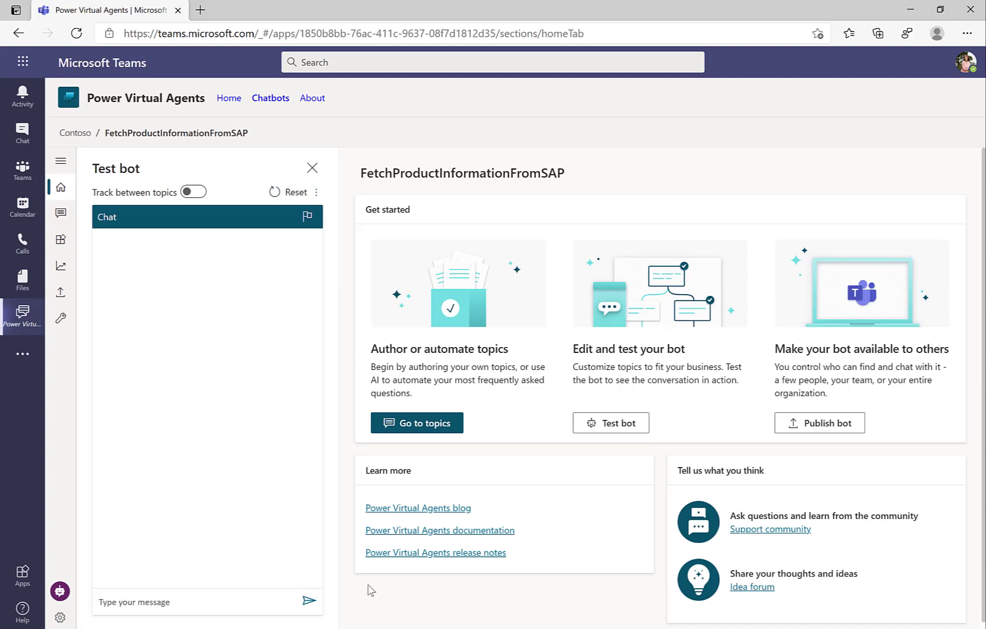
- Send "Hello" to the bot in the test chat and examine the Greeting topic's trigger phrases and messages
{"action": "type", "text": "Hello"}
{"action": "key", "text": "Return"}
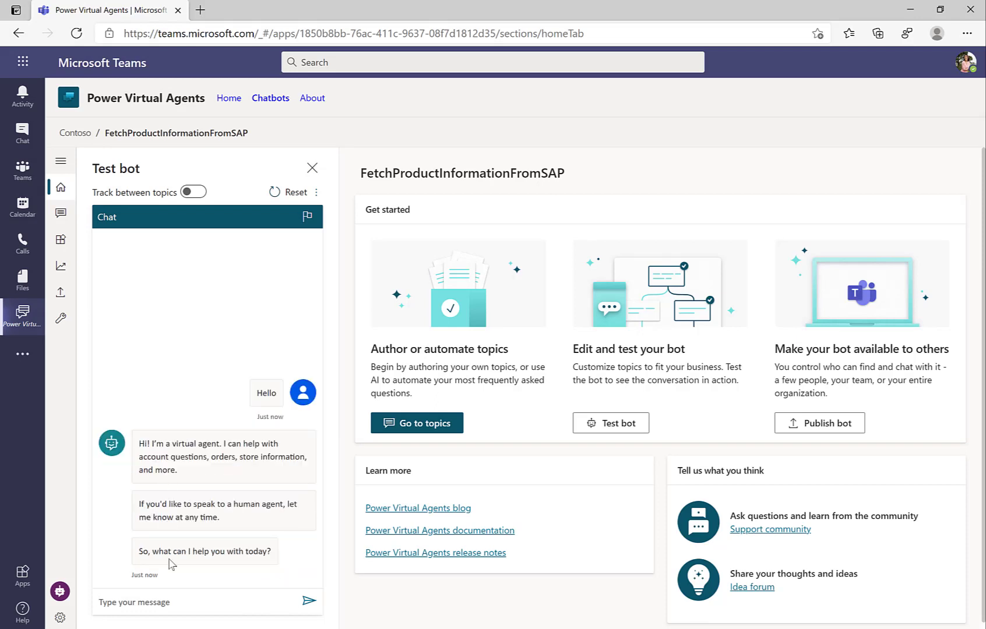
{"action": "left_click", "coordinate": [438, 427]}
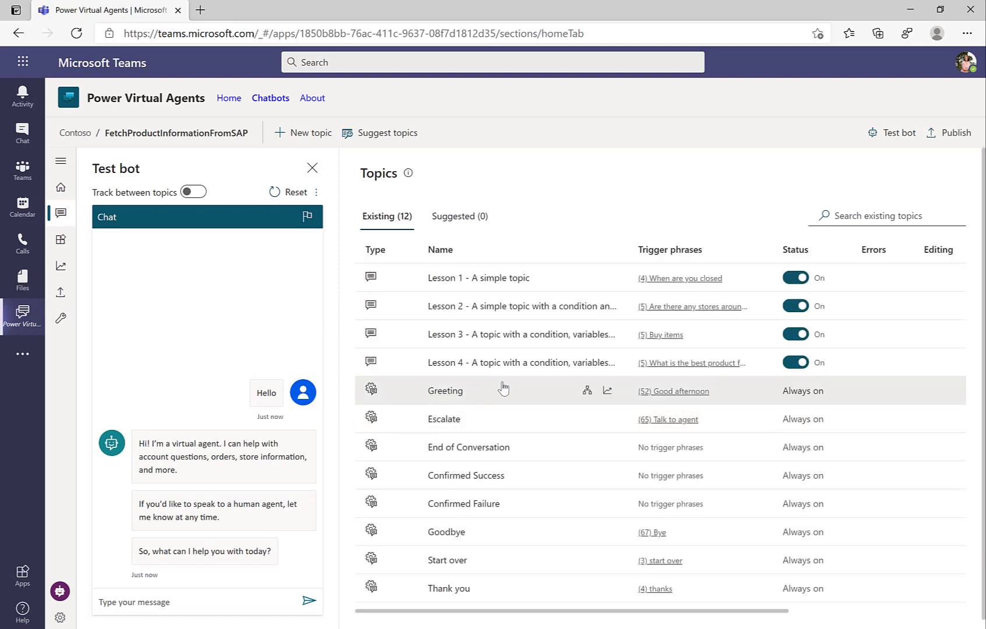
{"action": "left_click", "coordinate": [587, 390]}
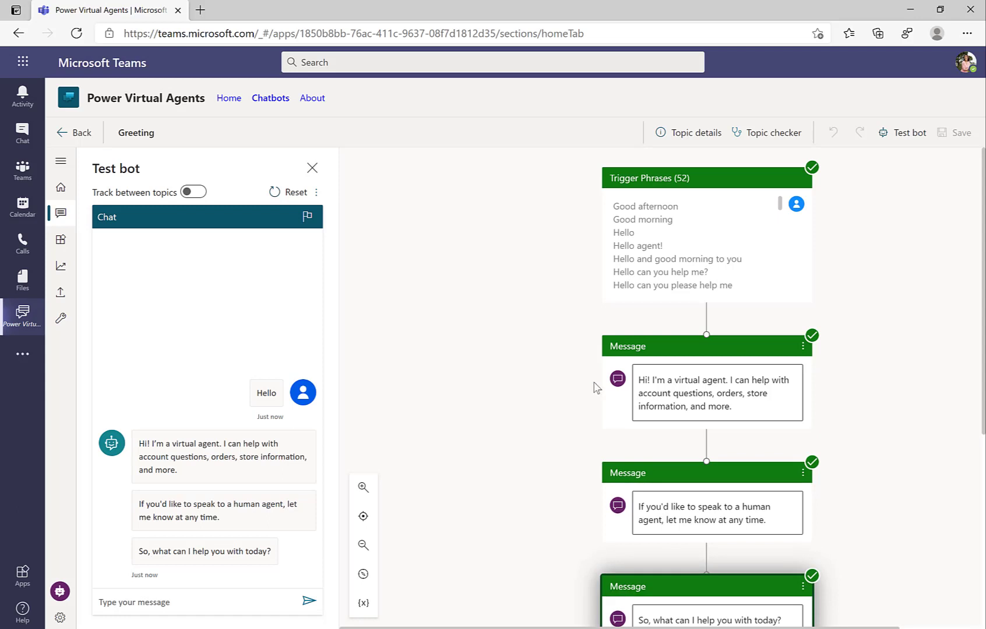
{"action": "double_click", "coordinate": [619, 232]}
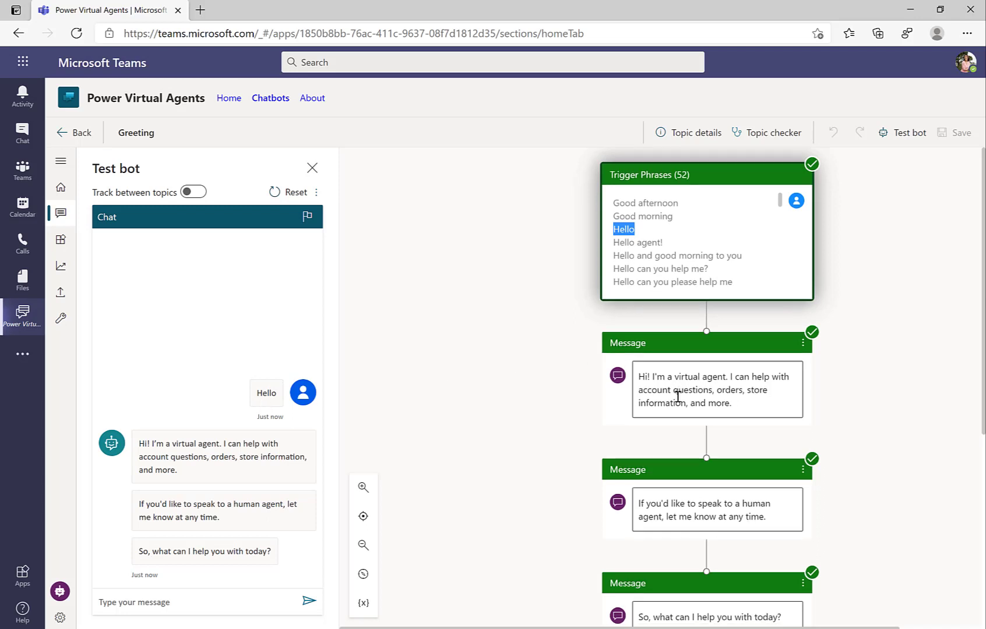
{"action": "scroll", "coordinate": [678, 397], "scroll_direction": "down", "scroll_amount": 2}
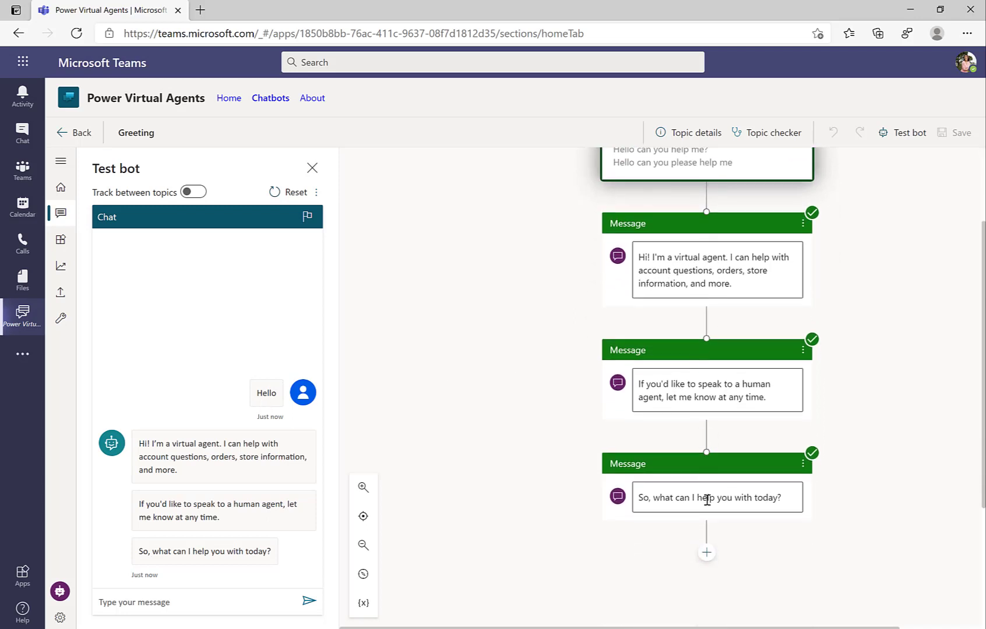
{"action": "scroll", "coordinate": [707, 499], "scroll_direction": "up", "scroll_amount": 2}
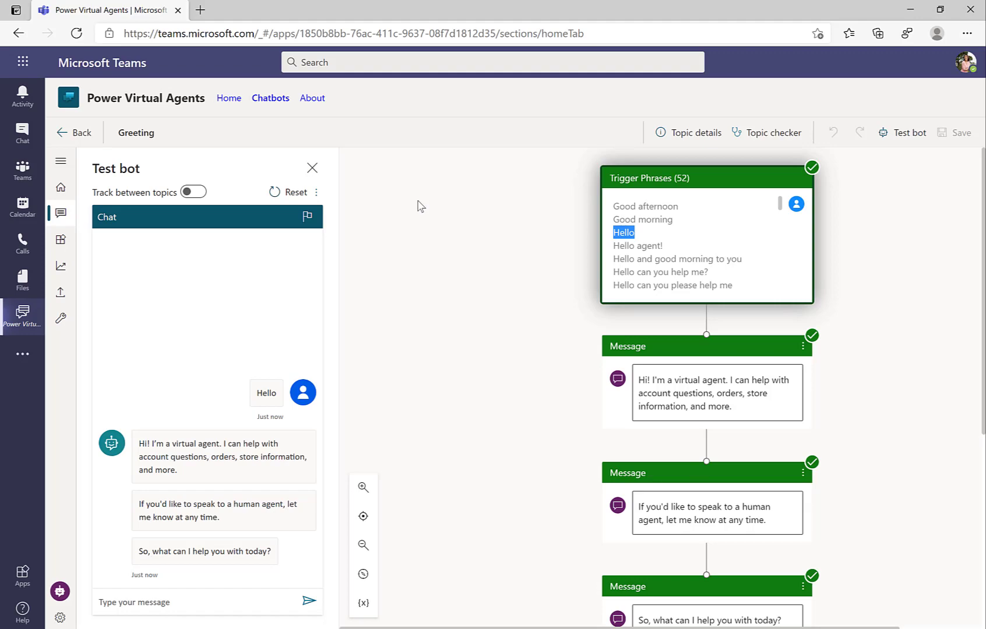
{"action": "left_click", "coordinate": [65, 138]}
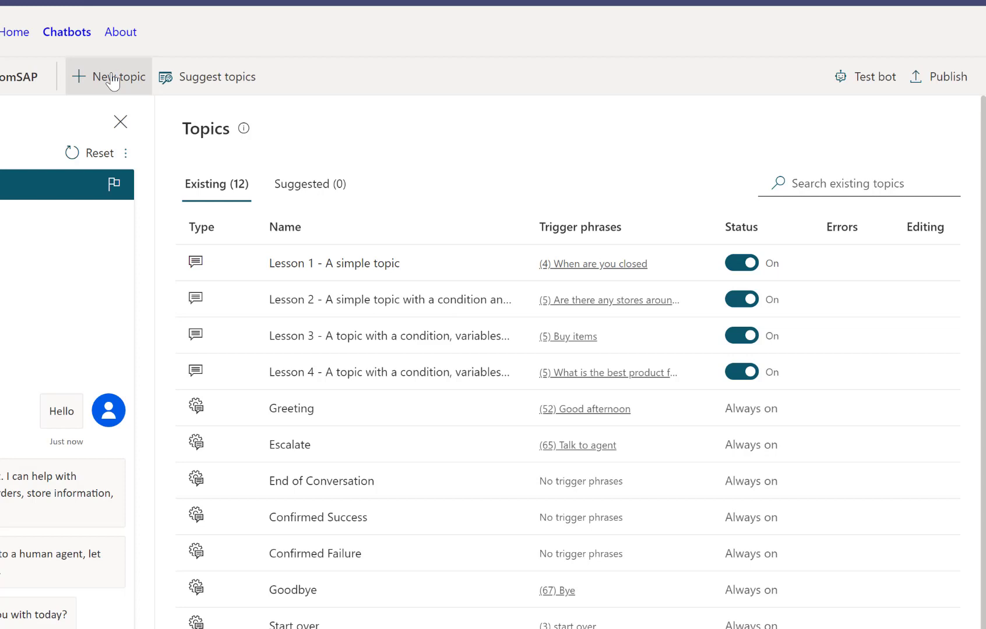
- Create a new topic named "Fetch From SAP"
{"action": "left_click", "coordinate": [112, 79]}
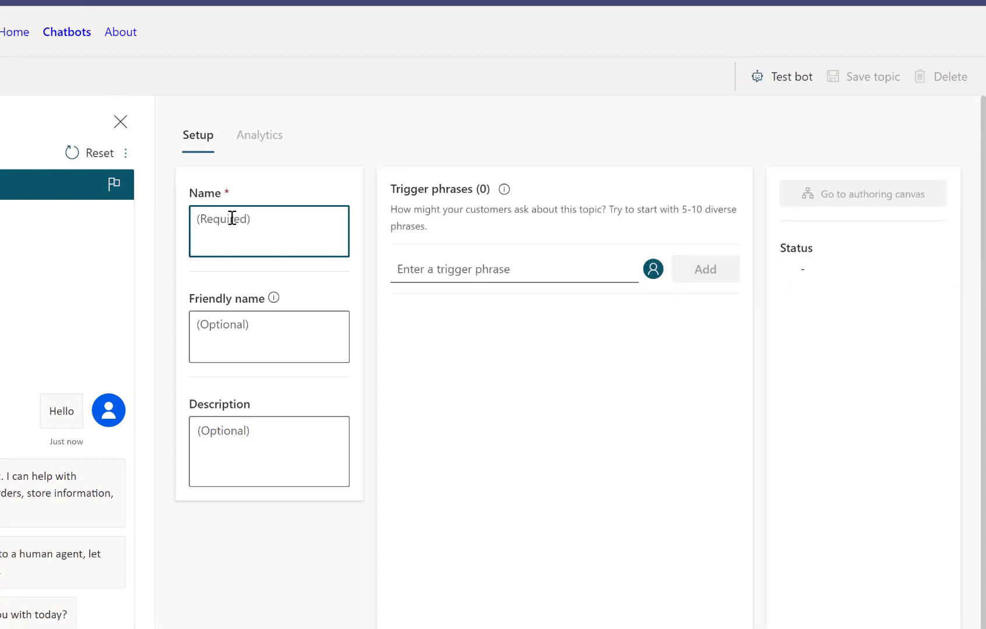
{"action": "type", "text": "Fetch from SAP"}
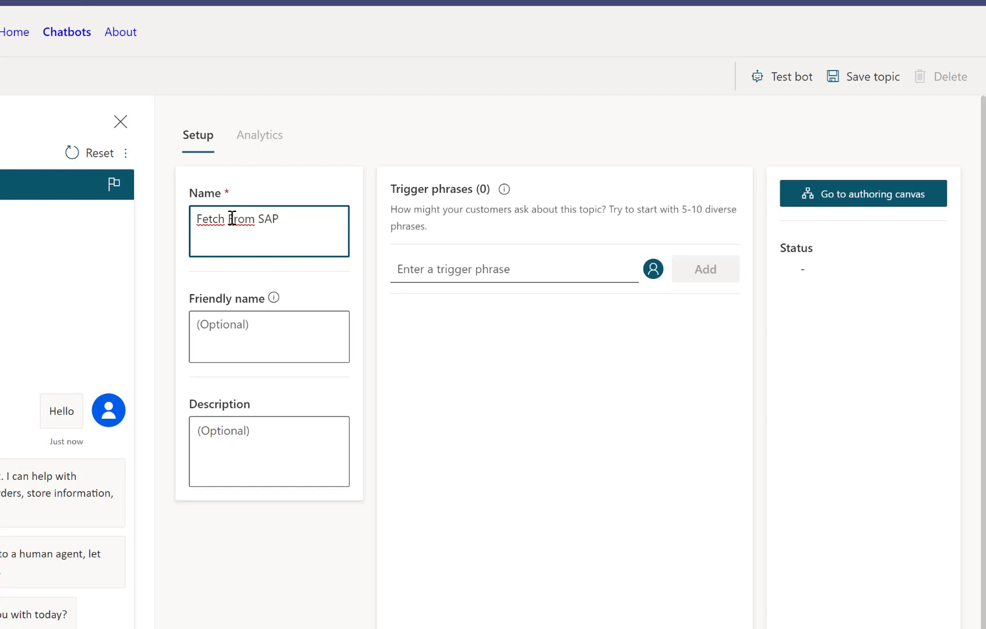
{"action": "left_click", "coordinate": [232, 219]}
{"action": "key", "text": "BackSpace"}
{"action": "type", "text": "F"}
- Add the trigger phrases "list product details", "fetch product details" and "show me product details from SAP" to the topic
{"action": "left_click", "coordinate": [419, 264]}
{"action": "type", "text": "Iist product det"}
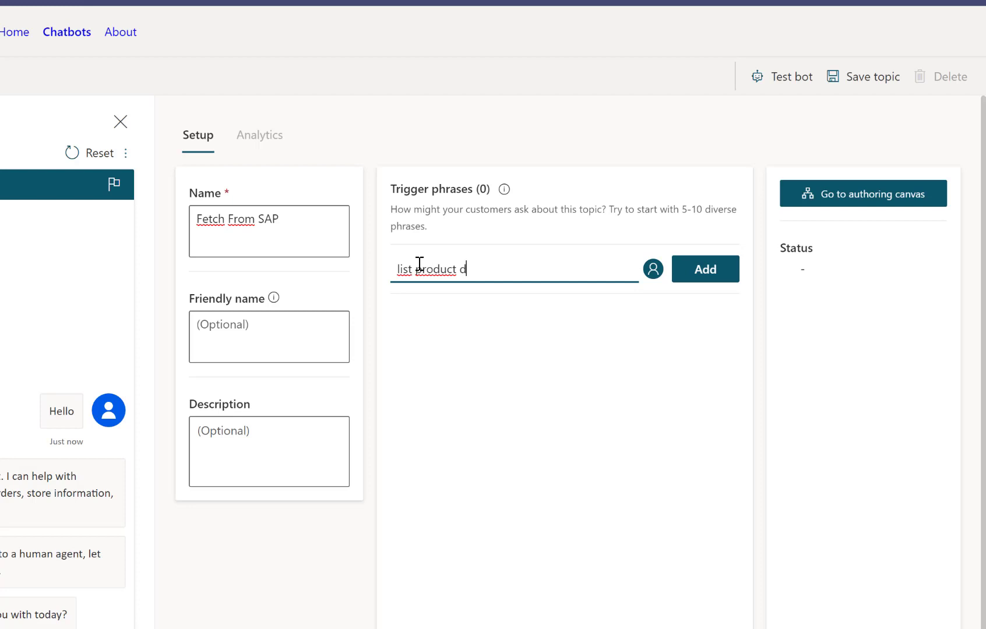
{"action": "type", "text": "ails"}
{"action": "left_click", "coordinate": [697, 283]}
{"action": "type", "text": "fetch product details"}
{"action": "left_click", "coordinate": [699, 284]}
{"action": "type", "text": "show me product details for"}
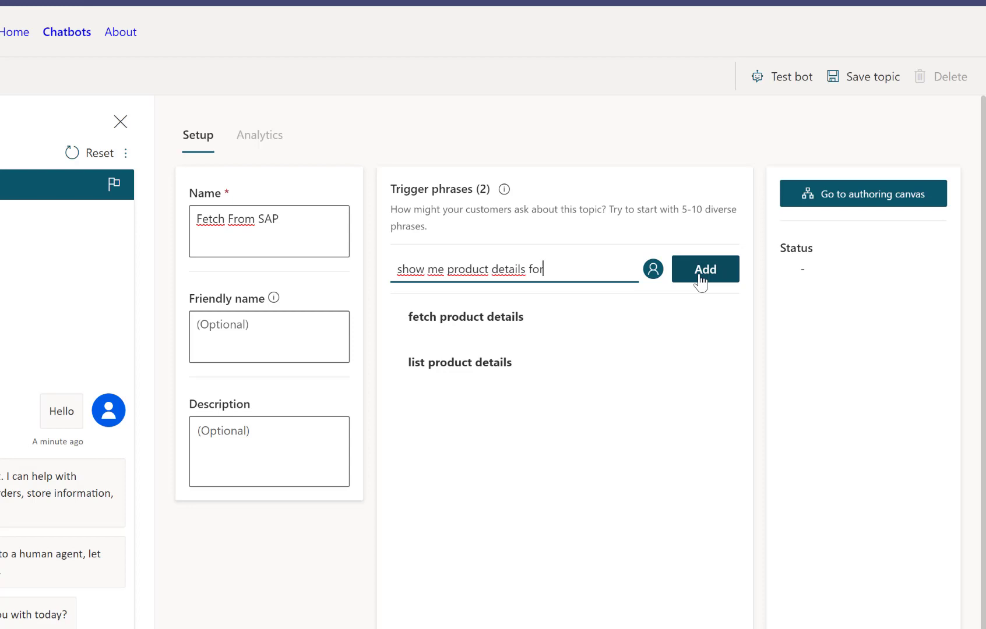
{"action": "type", "text": "m SAPm SAP"}
{"action": "left_click", "coordinate": [700, 282]}
- Add the further trigger phrases "SAP", "how much does this product costs" and "product"
{"action": "type", "text": "SAP"}
{"action": "left_click", "coordinate": [700, 282]}
{"action": "type", "text": "how much does this product costs"}
{"action": "left_click", "coordinate": [700, 282]}
{"action": "type", "text": "produ"}
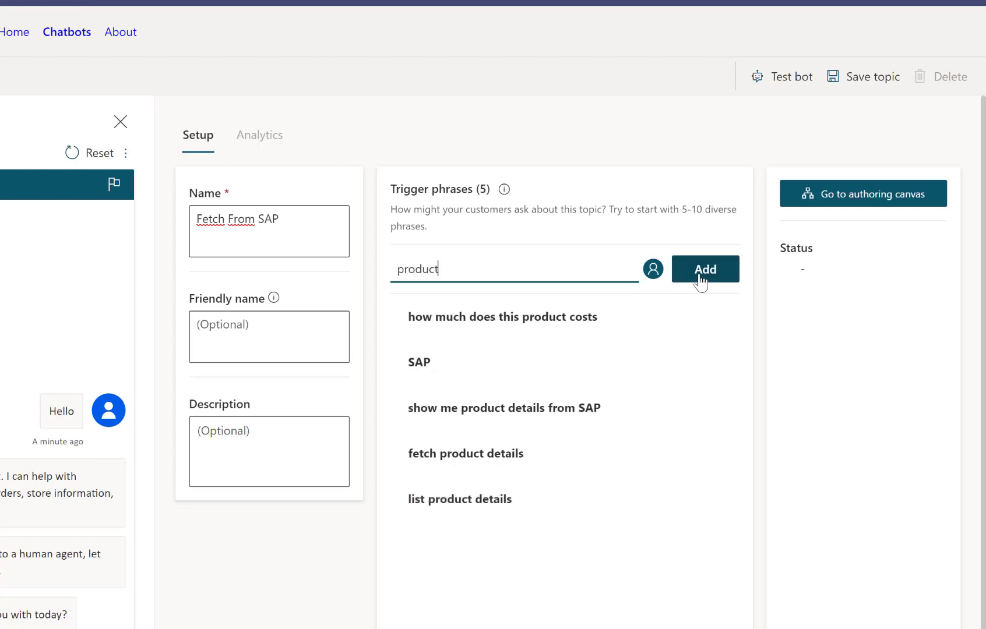
{"action": "type", "text": "ct"}
{"action": "left_click", "coordinate": [700, 282]}
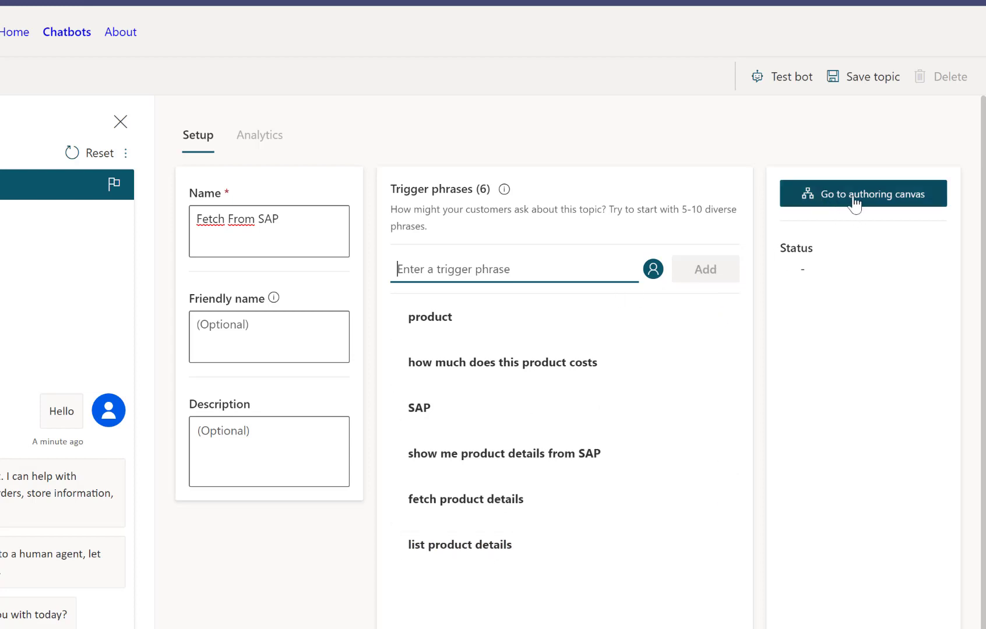
- Open the topic's authoring canvas and set the first message to "Sure, let's look up product information from SAP"
{"action": "left_click", "coordinate": [905, 201]}
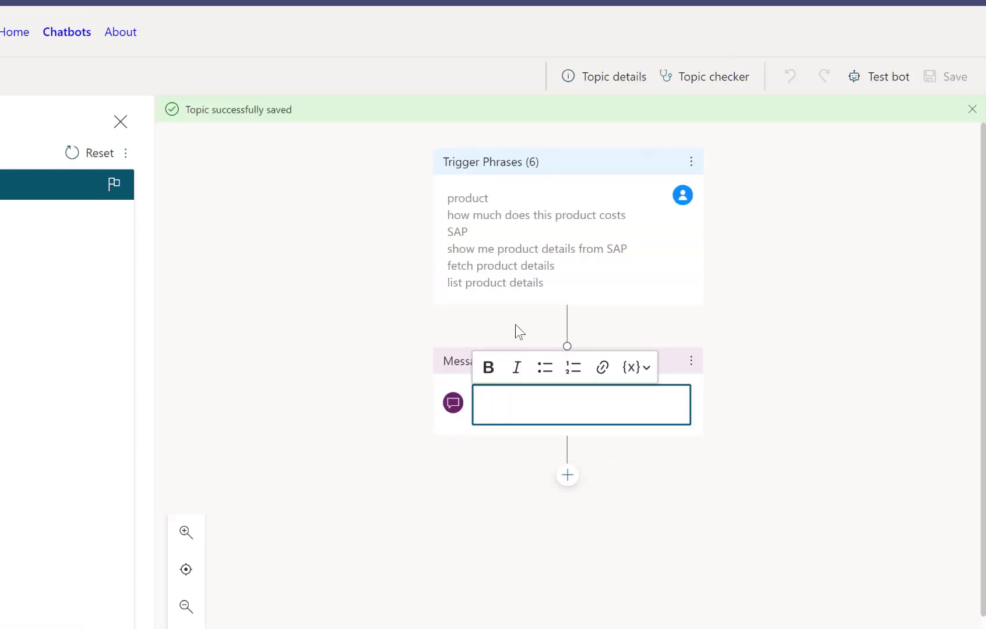
{"action": "left_click", "coordinate": [509, 397]}
{"action": "type", "text": "Sur"}
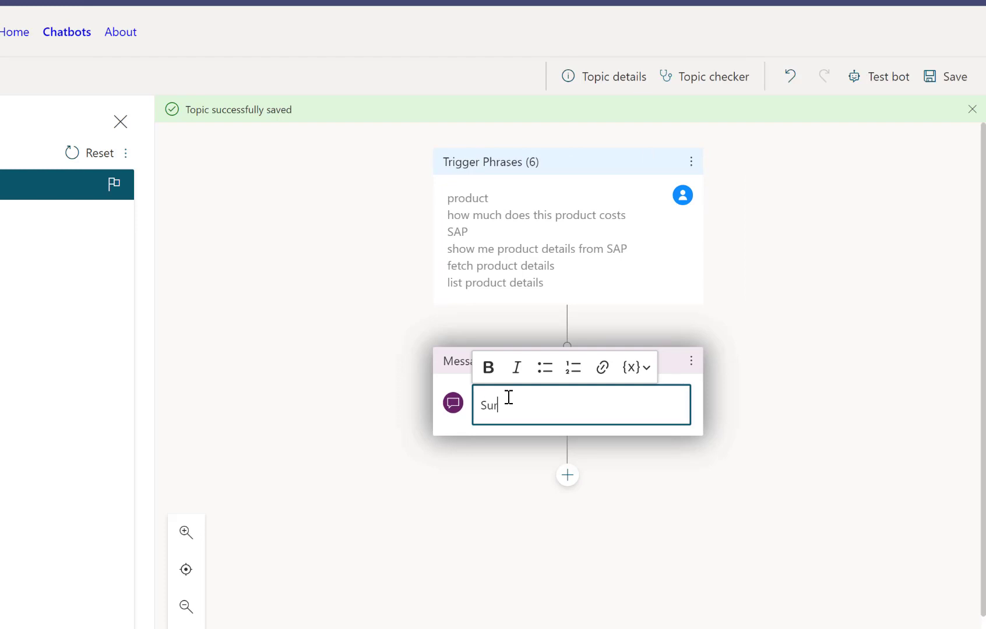
{"action": "type", "text": "e, lets"}
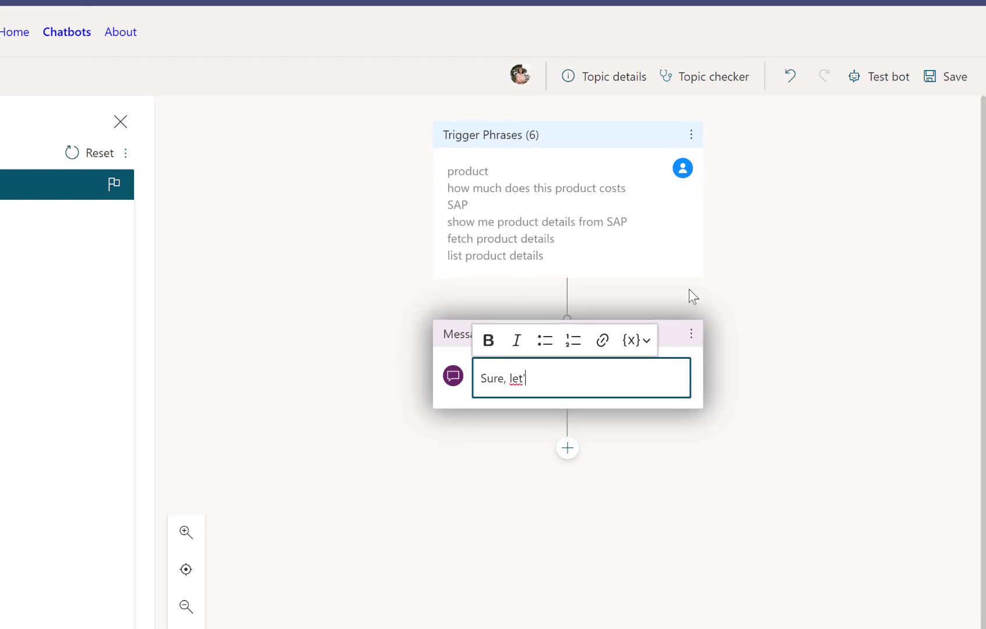
{"action": "type", "text": "s look up product inform"}
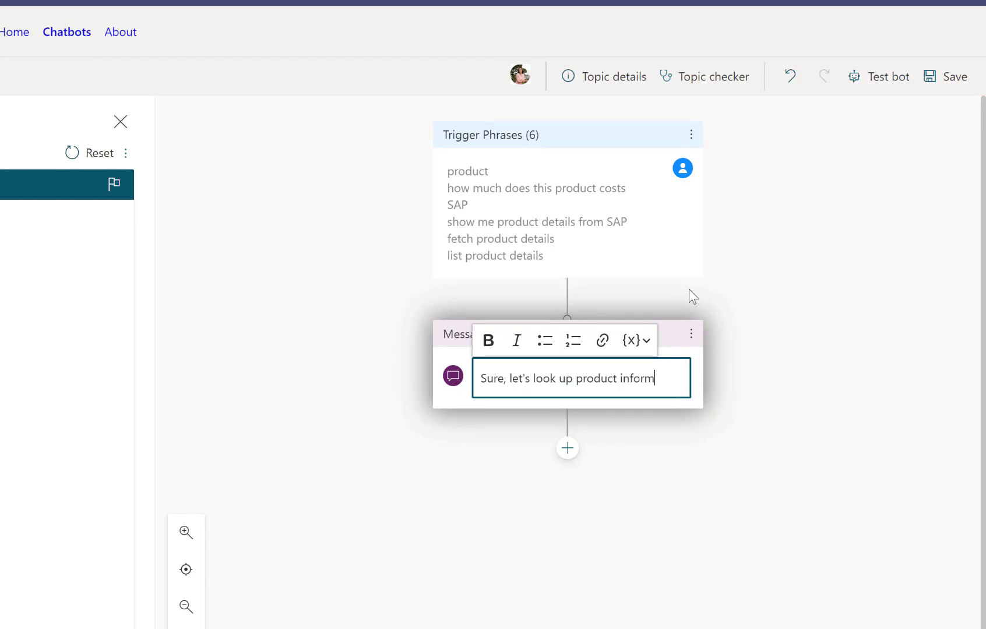
{"action": "type", "text": "ation from SAP"}
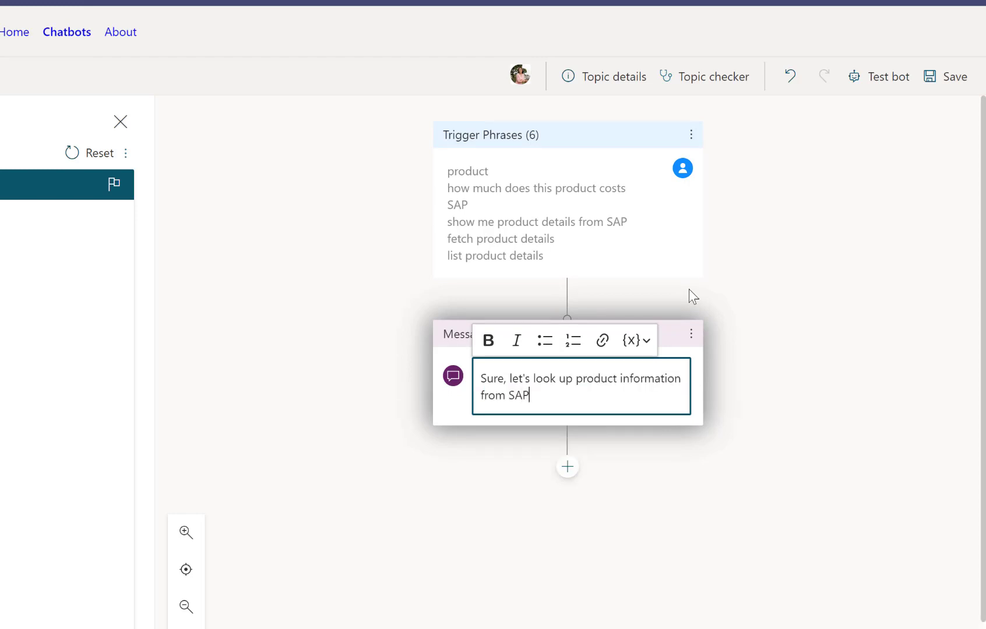
- Add a question node below the message asking "What is the product ID?"
{"action": "left_click", "coordinate": [567, 468]}
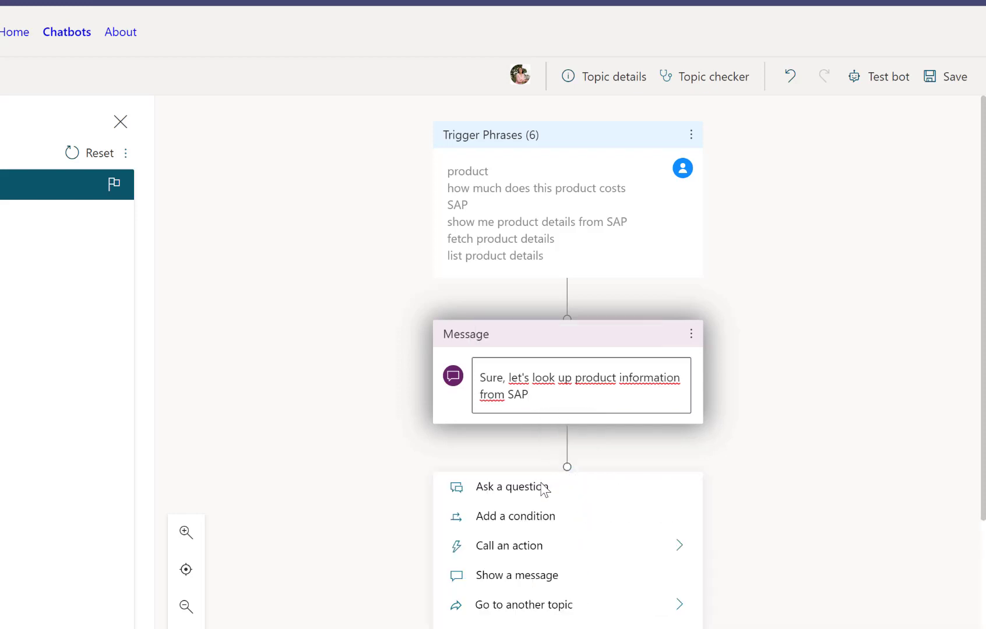
{"action": "left_click", "coordinate": [511, 495]}
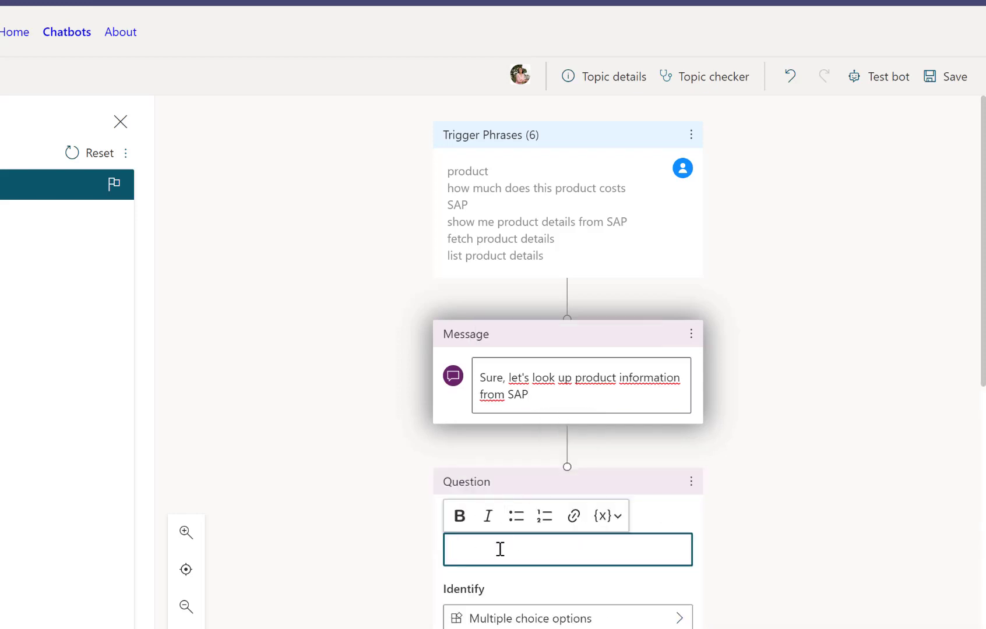
{"action": "type", "text": "What is the product "}
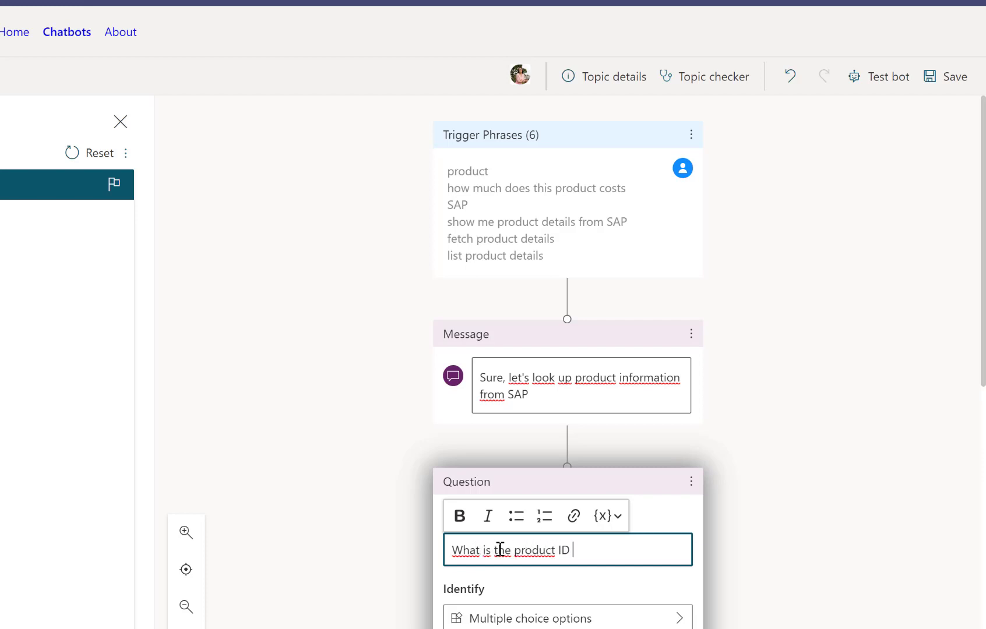
{"action": "type", "text": "ID"}
{"action": "key", "text": "BackSpace"}
- Set the product ID question to identify the user's entire response
{"action": "scroll", "coordinate": [499, 550], "scroll_direction": "down", "scroll_amount": 4}
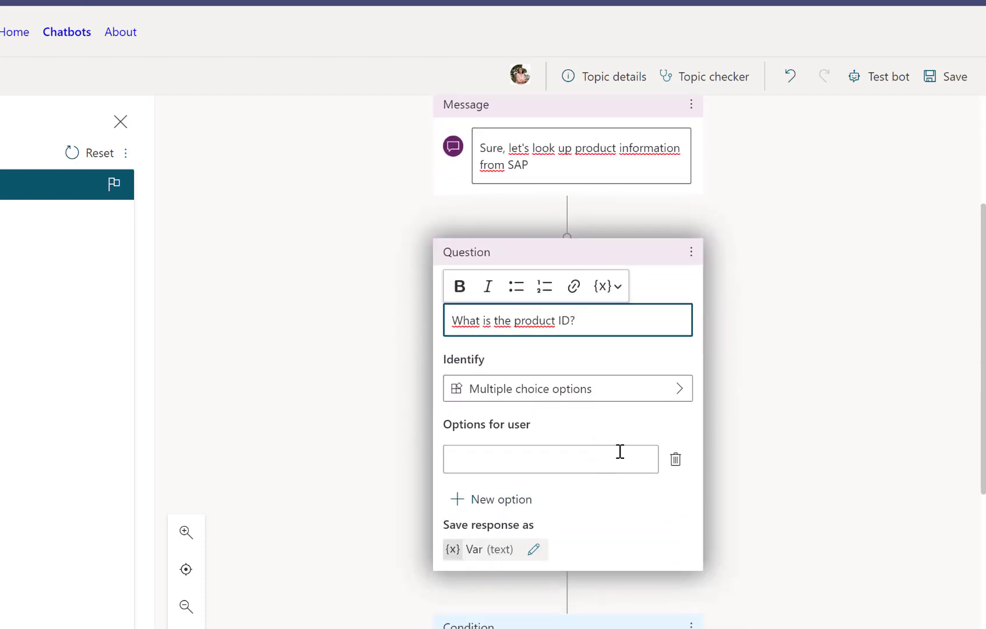
{"action": "left_click", "coordinate": [679, 388]}
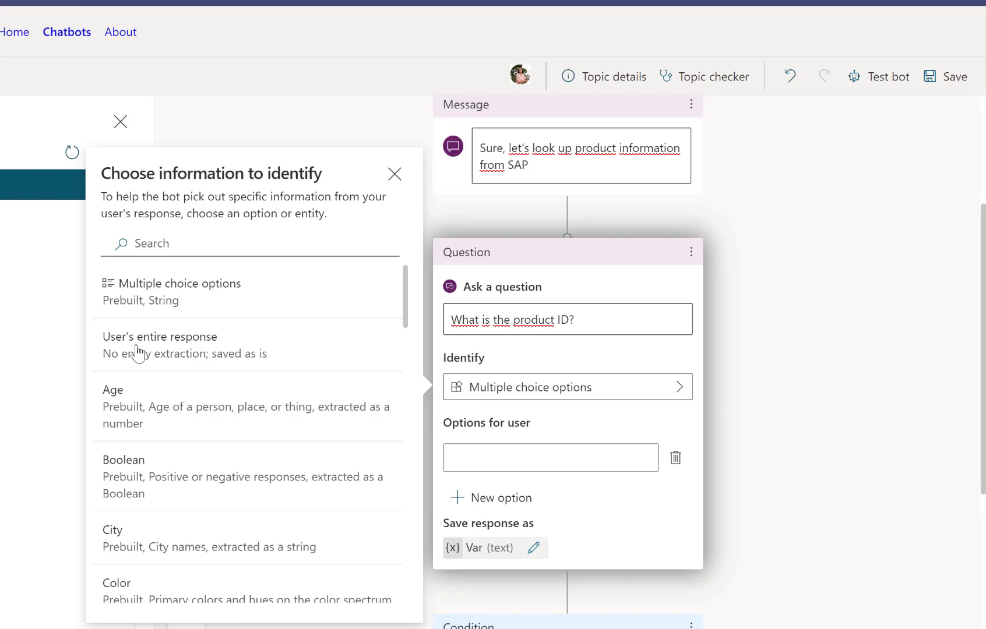
{"action": "left_click", "coordinate": [297, 348]}
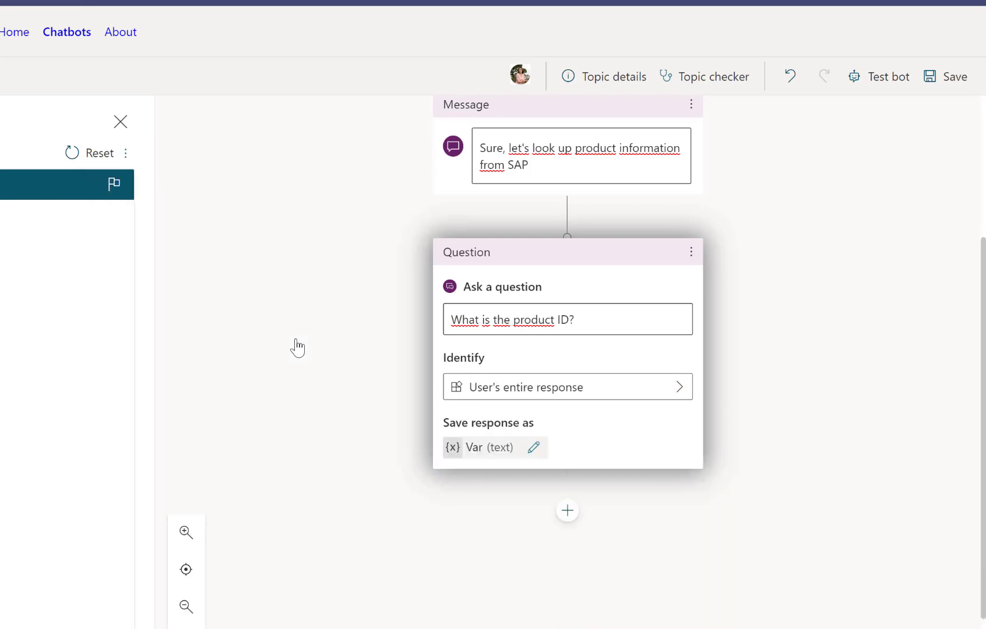
- Rename the variable that saves the question's response to userProductID
{"action": "left_click", "coordinate": [533, 448]}
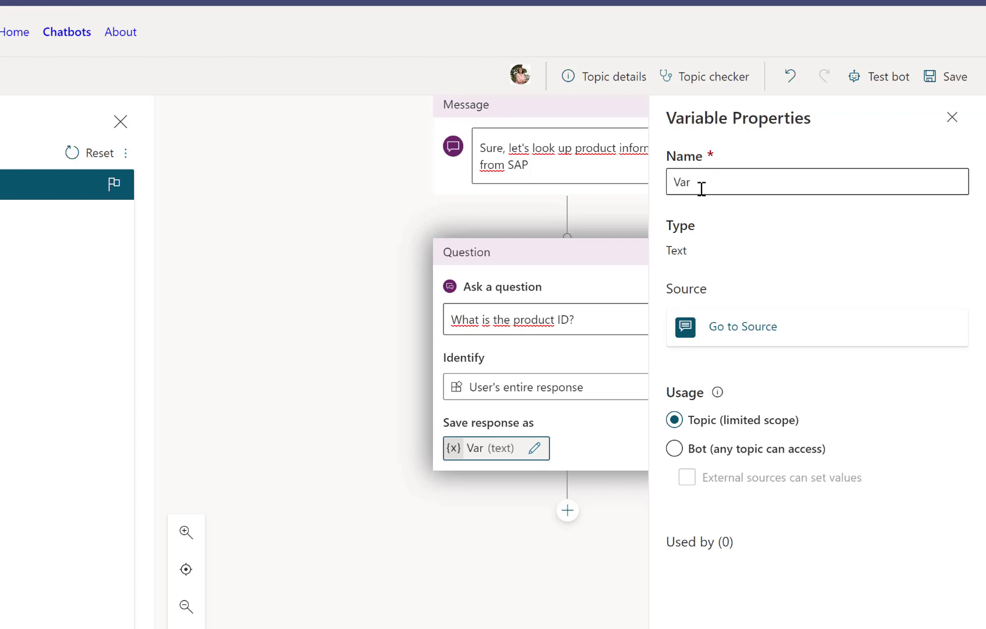
{"action": "left_click_drag", "start_coordinate": [700, 187], "coordinate": [645, 192]}
{"action": "type", "text": "userProductID"}
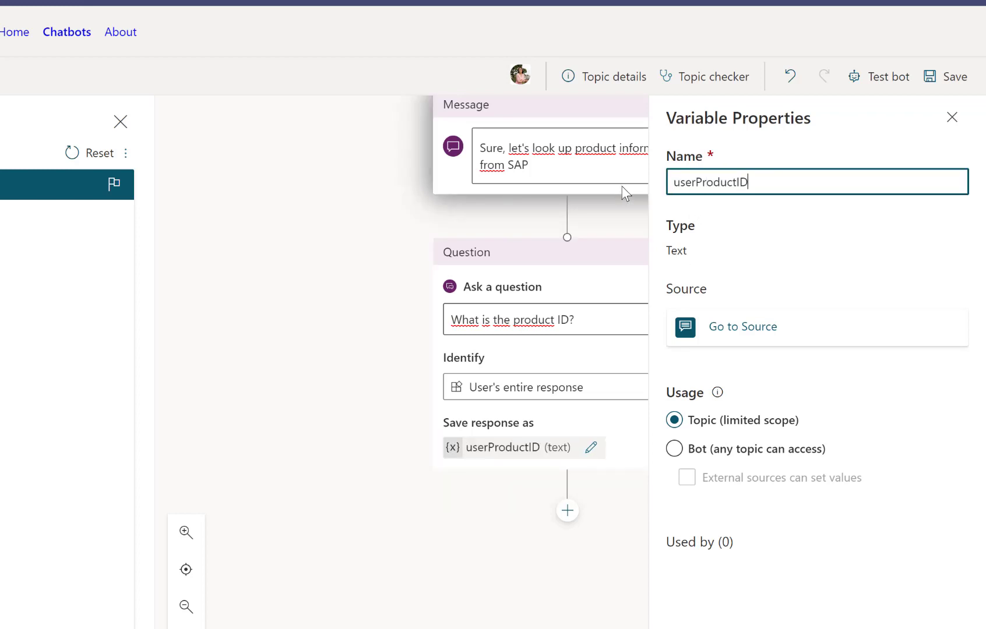
- Save the topic and, below the product ID question, call an action that creates a flow from the Power Virtual Agents Flow Template
{"action": "left_click", "coordinate": [908, 86]}
{"action": "left_click", "coordinate": [947, 78]}
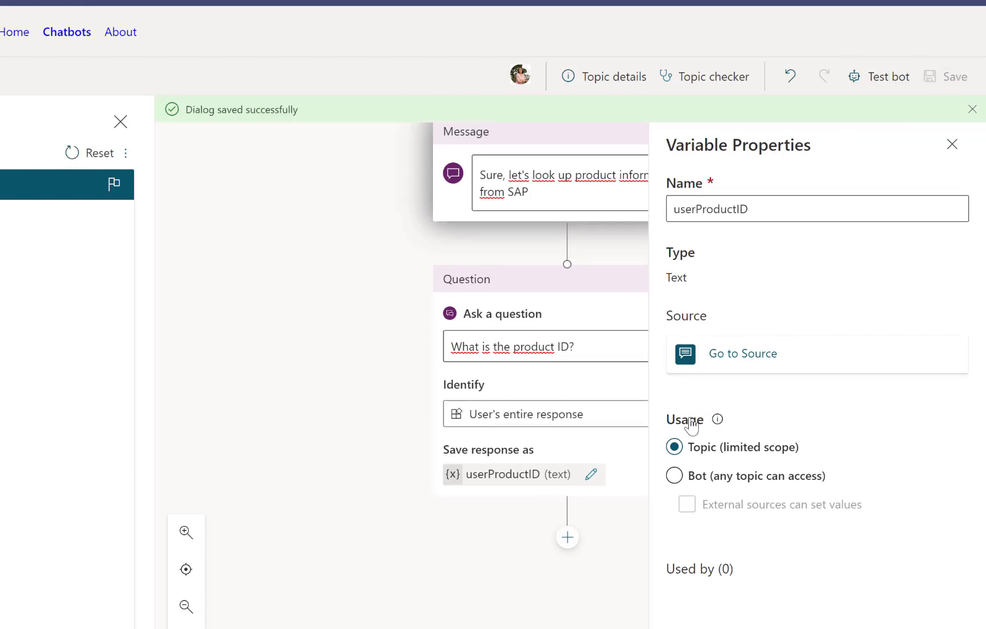
{"action": "left_click", "coordinate": [568, 538]}
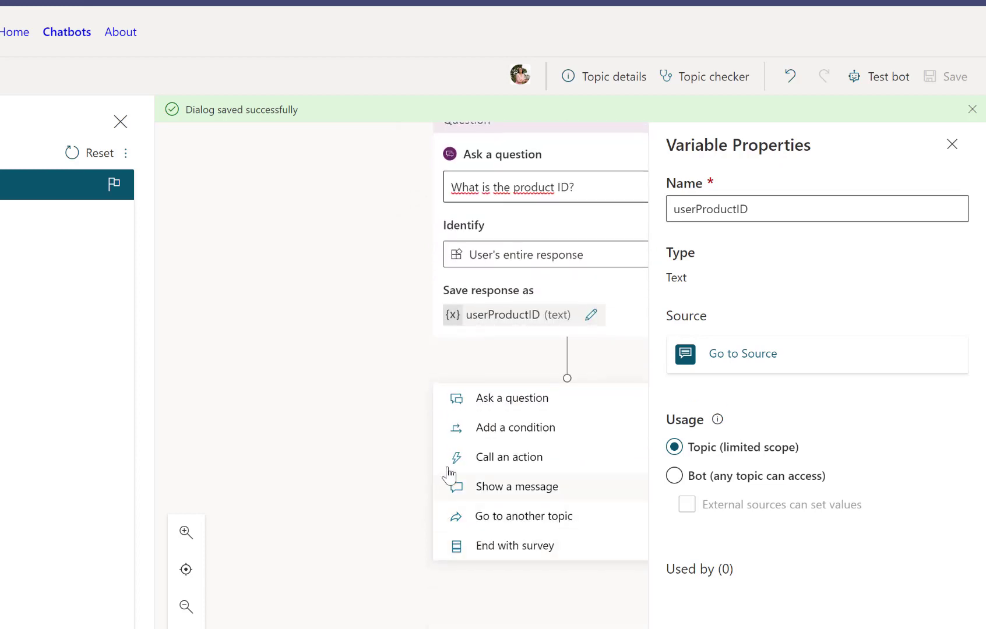
{"action": "left_click", "coordinate": [557, 460]}
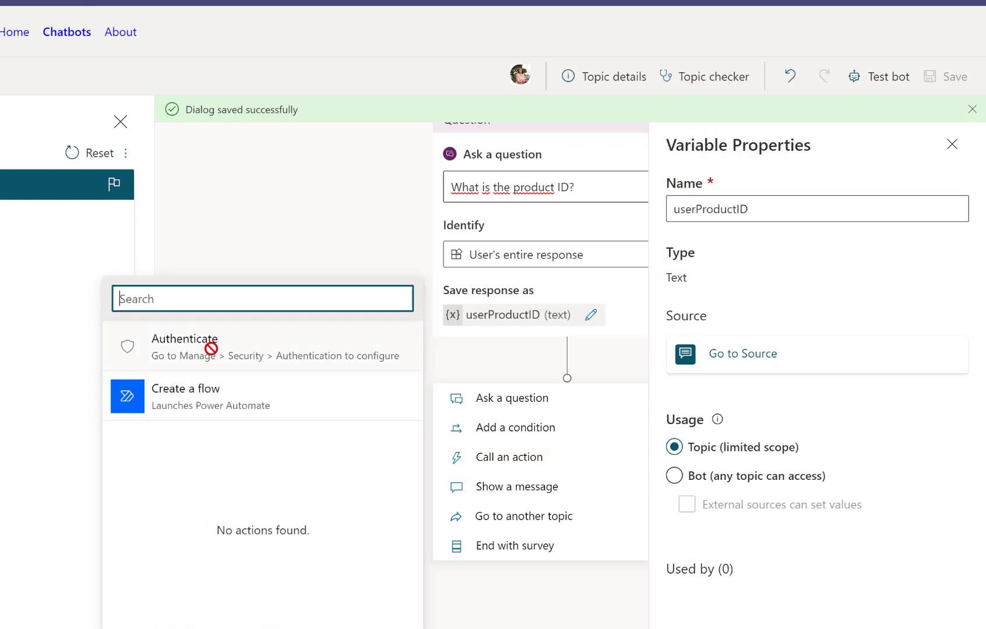
{"action": "left_click", "coordinate": [224, 401]}
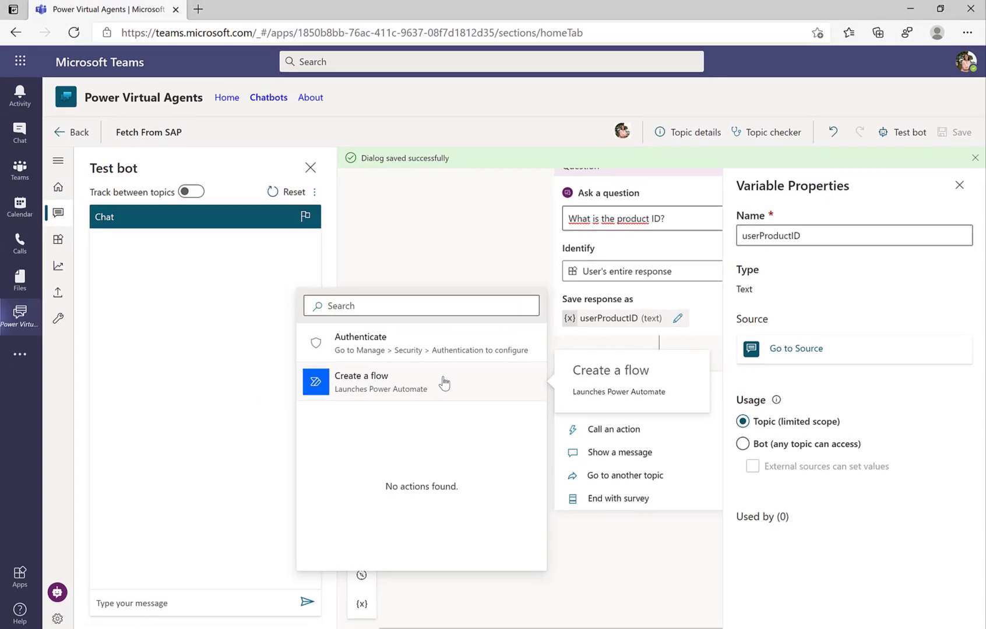
{"action": "left_click", "coordinate": [292, 400]}
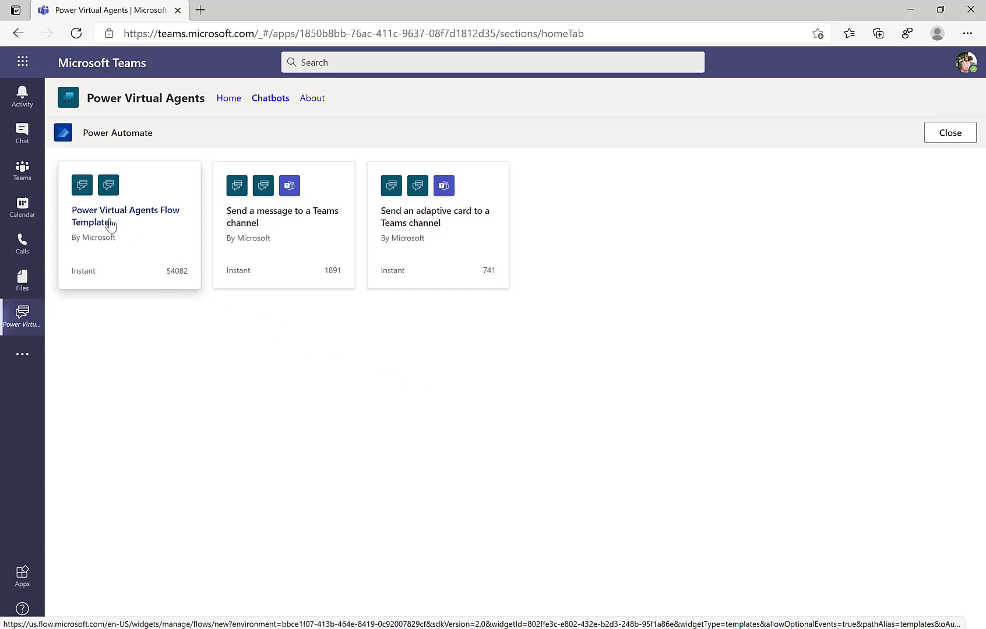
{"action": "left_click", "coordinate": [110, 225]}
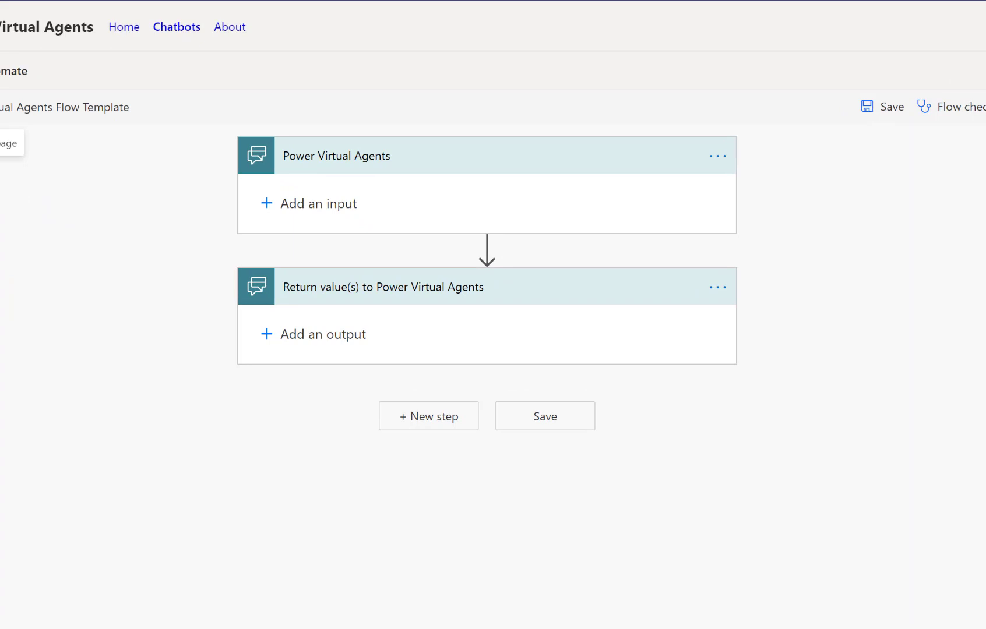
- Add a text input named ProdID with the description "Product ID" to the flow's Power Virtual Agents trigger
{"action": "left_click", "coordinate": [281, 198]}
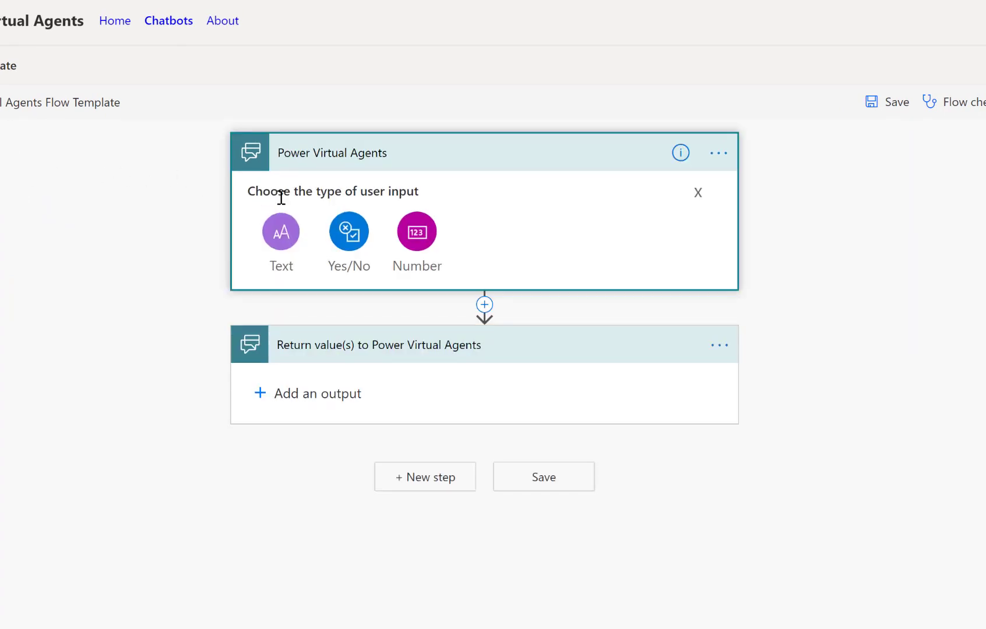
{"action": "left_click", "coordinate": [282, 237]}
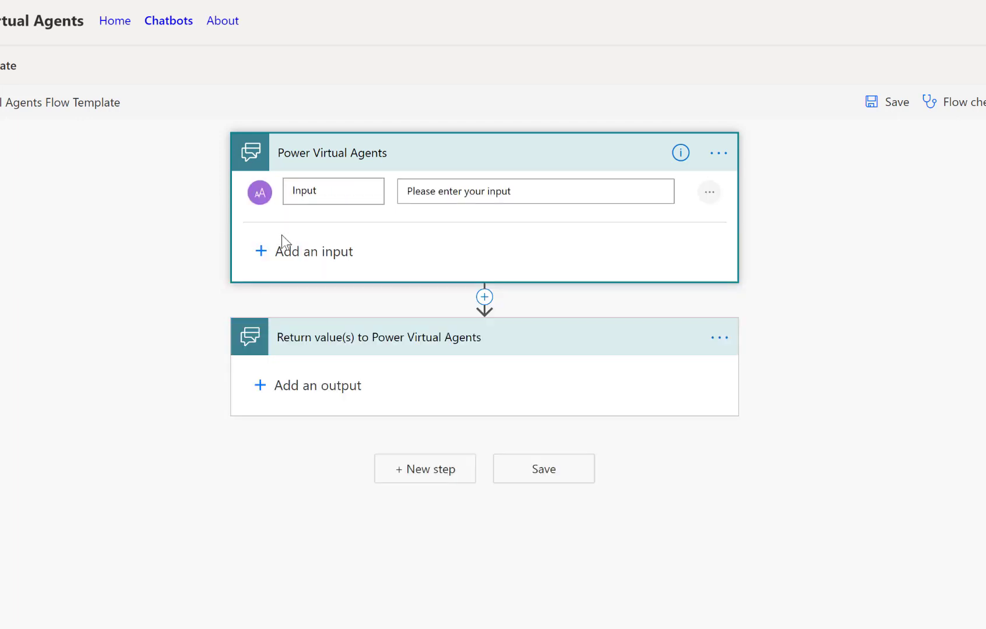
{"action": "type", "text": "Prod"}
{"action": "double_click", "coordinate": [305, 189]}
{"action": "type", "text": "Pro"}
{"action": "key", "text": "Tab"}
{"action": "type", "text": "Product ID"}
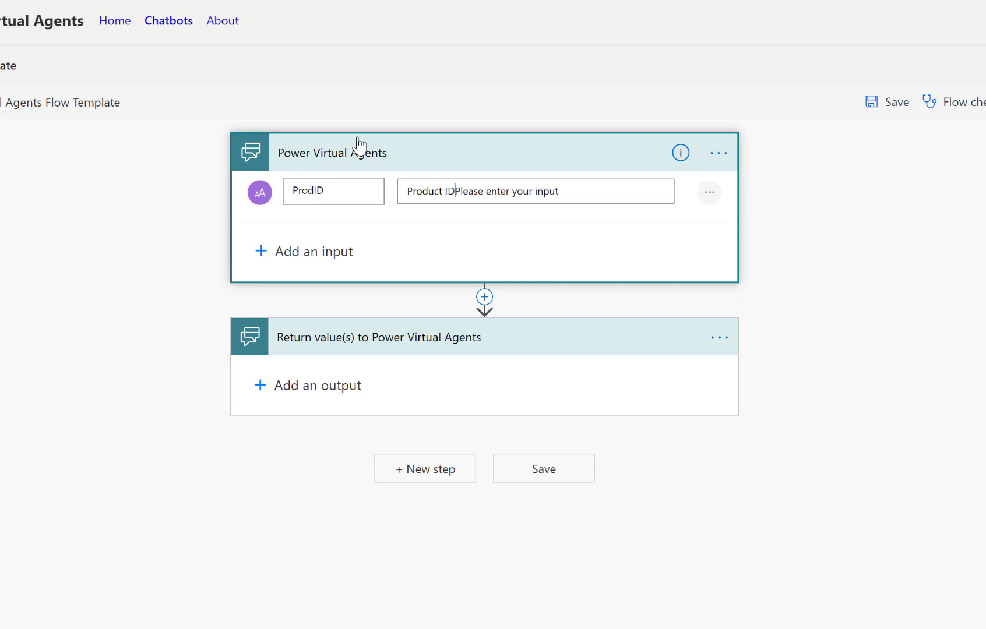
{"action": "key", "text": "ctrl+shift+Right"}
{"action": "key", "text": "ctrl+shift+Right"}
{"action": "key", "text": "ctrl+shift+Right"}
{"action": "key", "text": "ctrl+shift+Right"}
{"action": "key", "text": "Delete"}
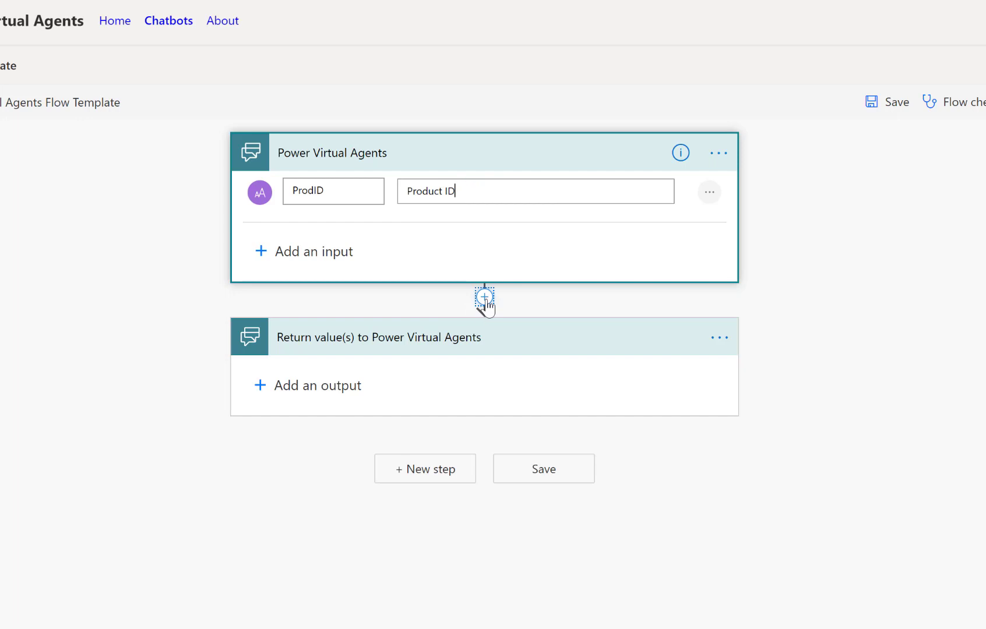
- Insert the Get product action of the SAP ODATA [Sample] Connector between the trigger and the return step
{"action": "left_click", "coordinate": [484, 298]}
{"action": "left_click", "coordinate": [478, 325]}
{"action": "left_click", "coordinate": [513, 310]}
{"action": "left_click", "coordinate": [275, 360]}
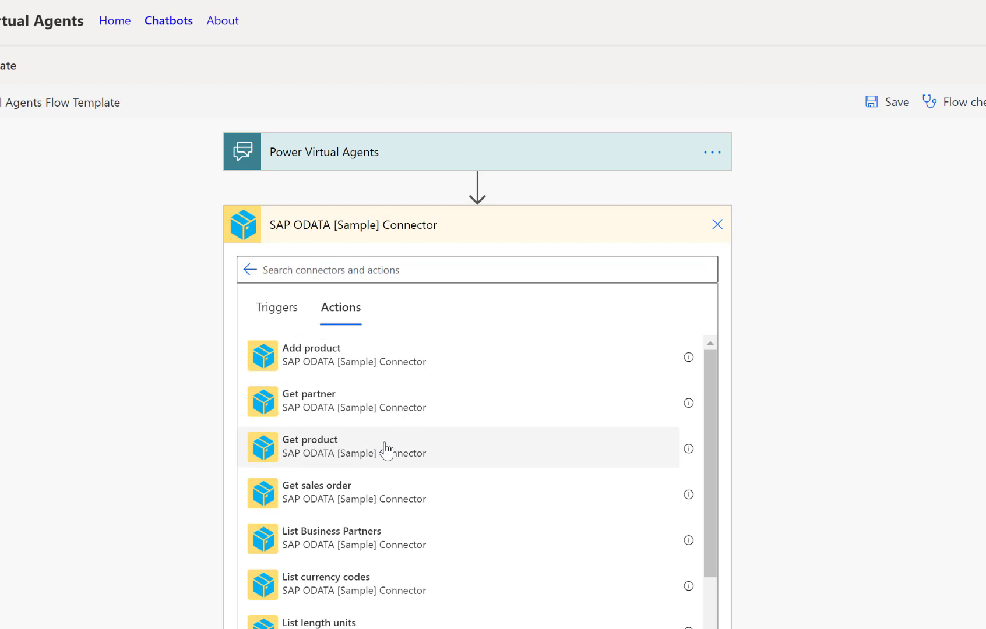
{"action": "left_click", "coordinate": [386, 450]}
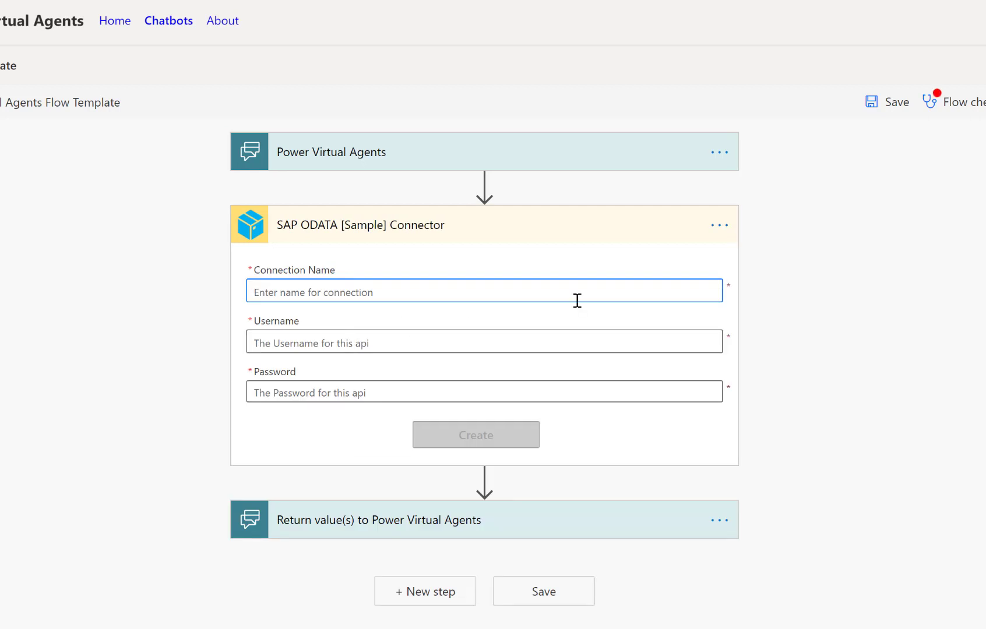
- Create the SAP connection with the name SAPES5-Connection, entering the account's username and password
{"action": "left_click", "coordinate": [685, 295]}
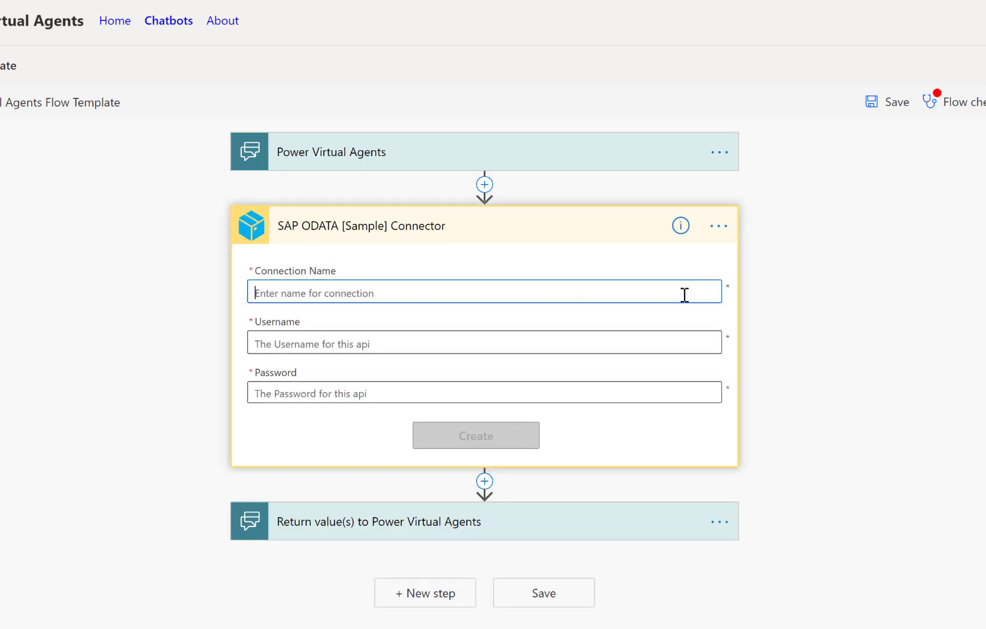
{"action": "type", "text": "SAPES5"}
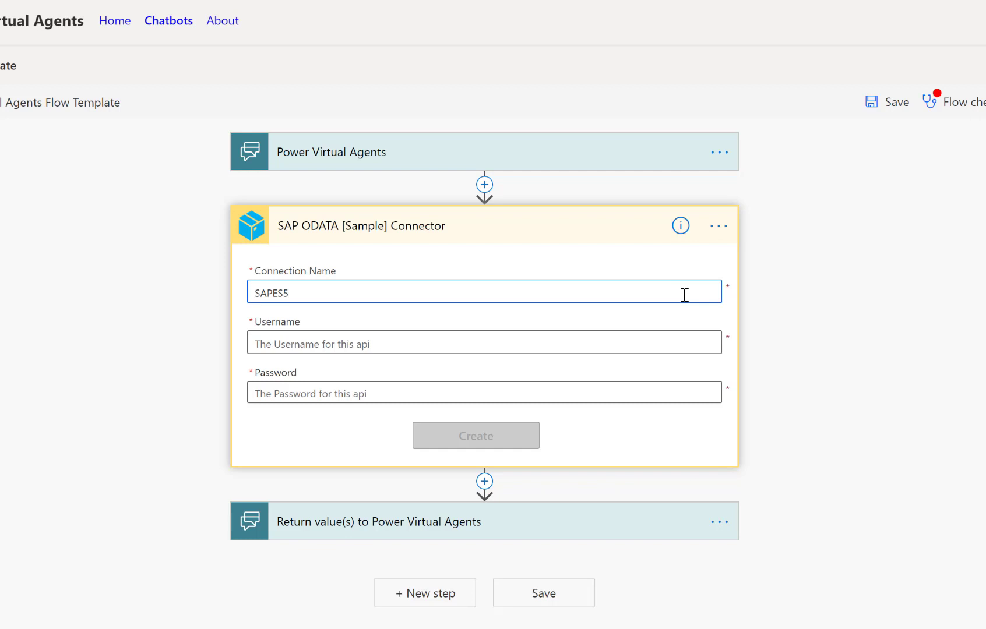
{"action": "type", "text": "-Connection"}
{"action": "key", "text": "Tab"}
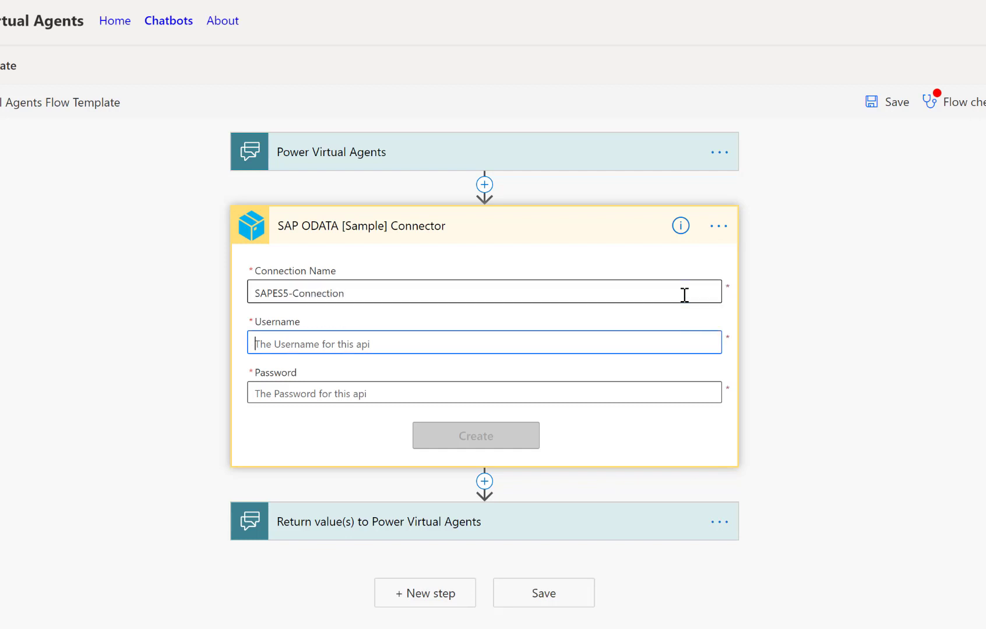
{"action": "type", "text": "P20"}
{"action": "key", "text": "Tab"}
{"action": "key", "text": "ctrl+v"}
{"action": "type", "text": "•••••"}
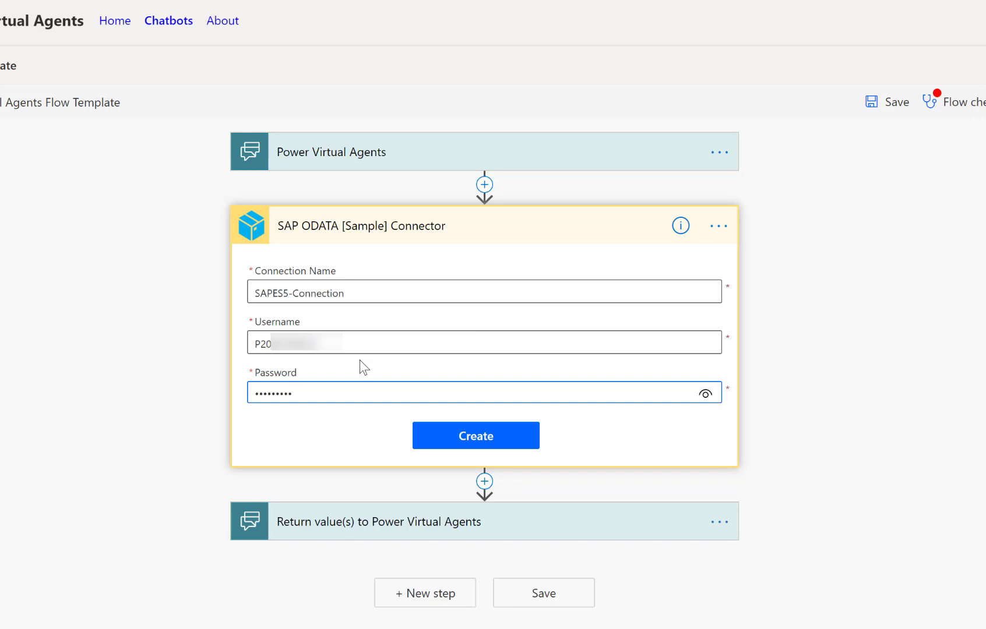
{"action": "left_click", "coordinate": [475, 437]}
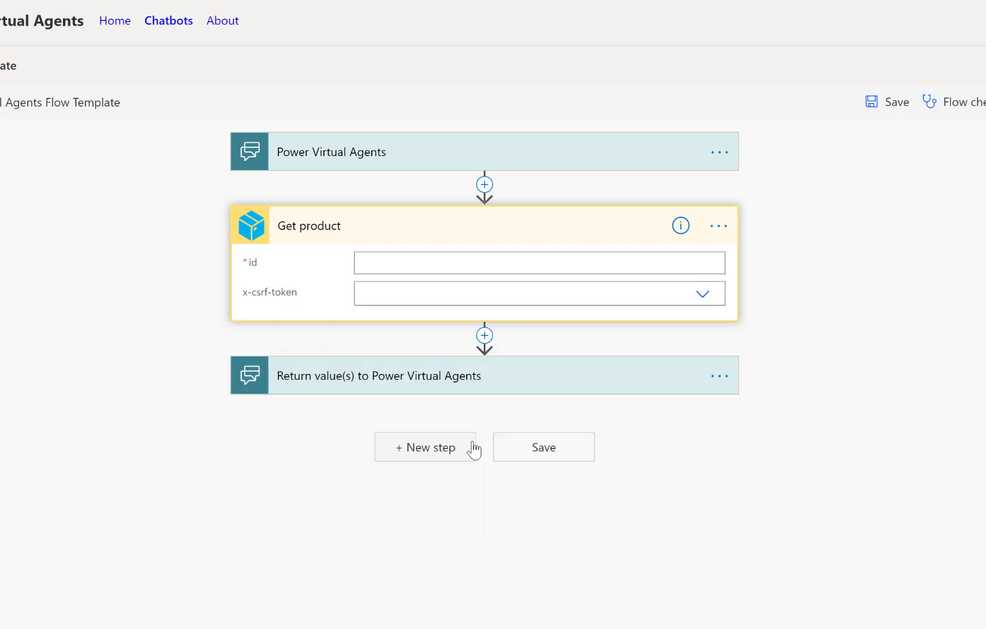
- Set the id of the Get product action to the trigger's ProdID dynamic value
{"action": "left_click", "coordinate": [670, 263]}
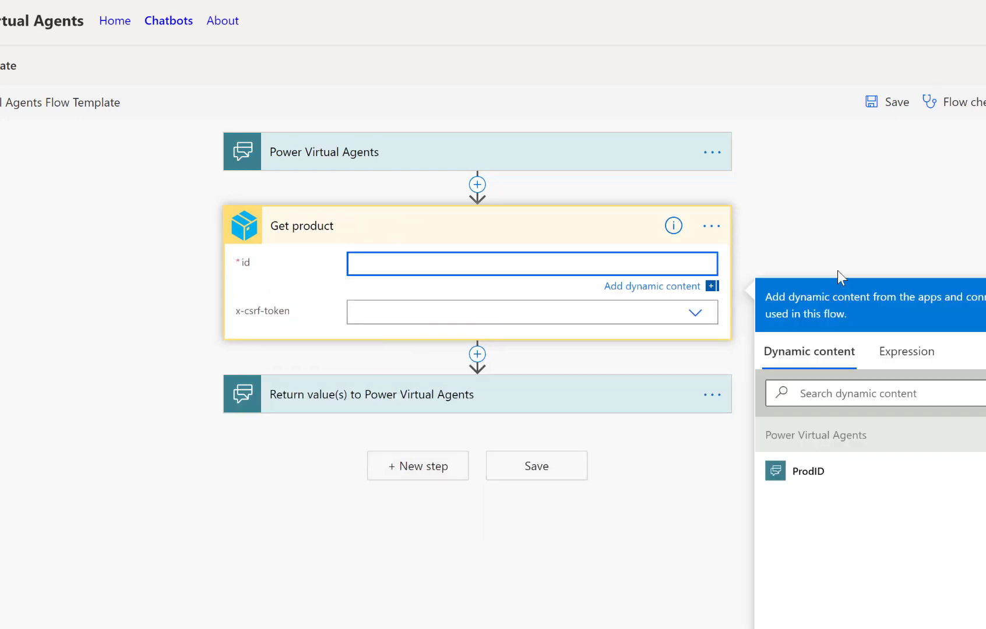
{"action": "left_click", "coordinate": [800, 475]}
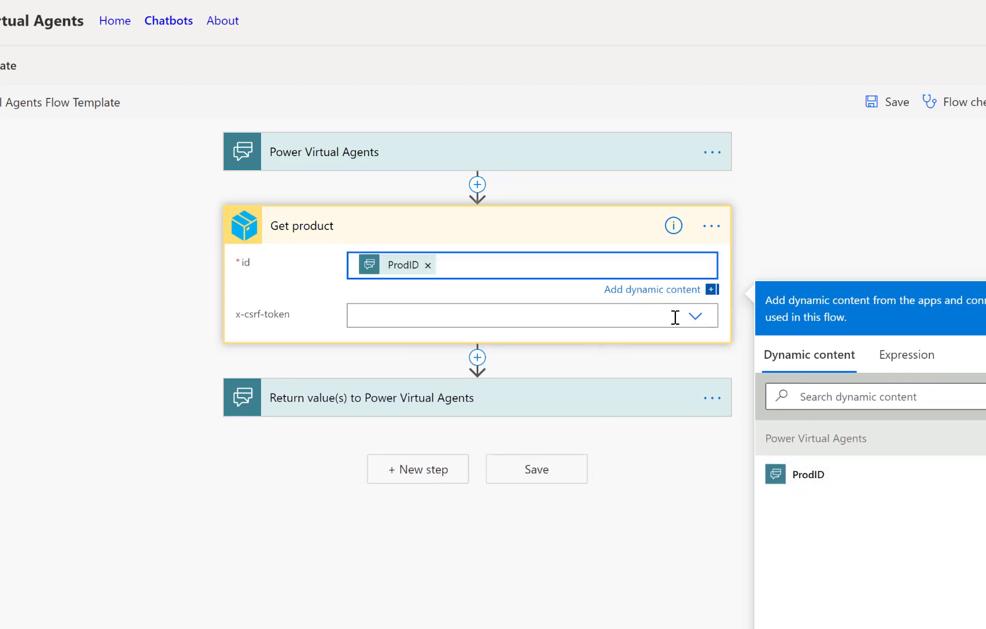
- Add a text output named ProdName to the return step and fill it with Get product's Name value
{"action": "left_click", "coordinate": [446, 402]}
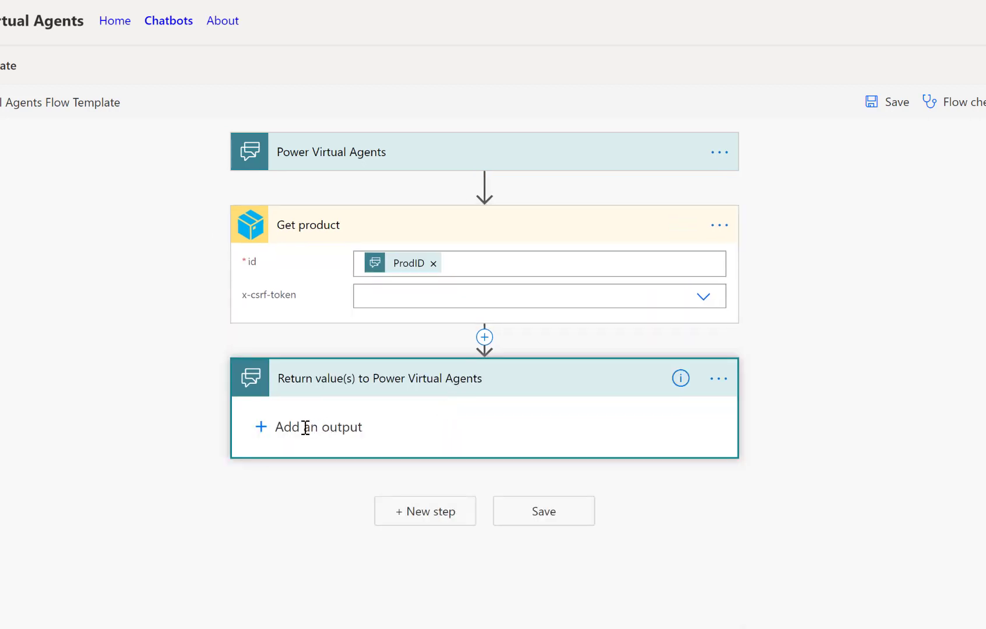
{"action": "left_click", "coordinate": [306, 429]}
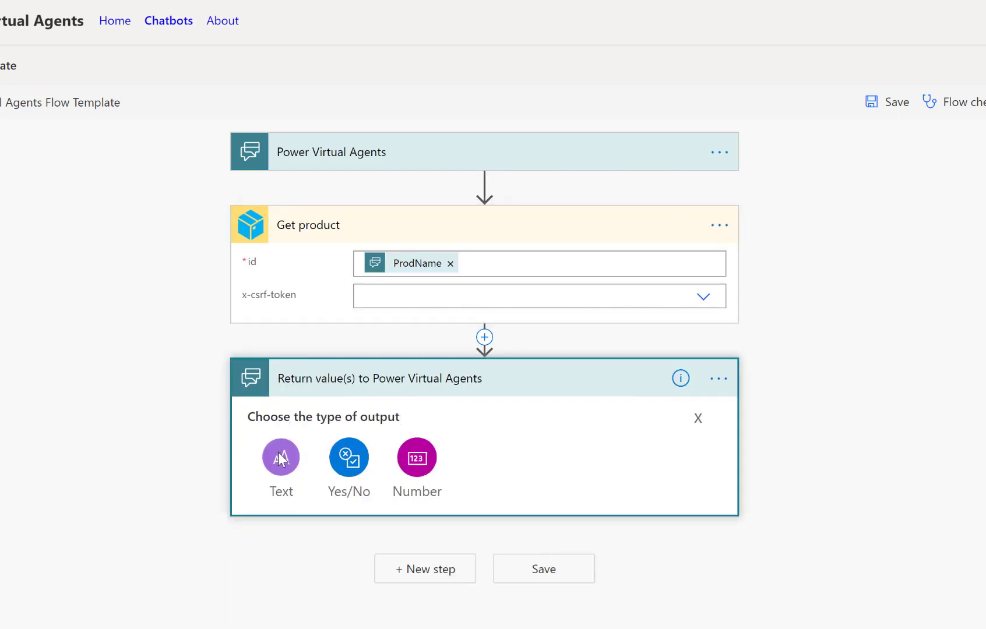
{"action": "left_click", "coordinate": [280, 456]}
{"action": "left_click", "coordinate": [329, 419]}
{"action": "type", "text": "ProdName"}
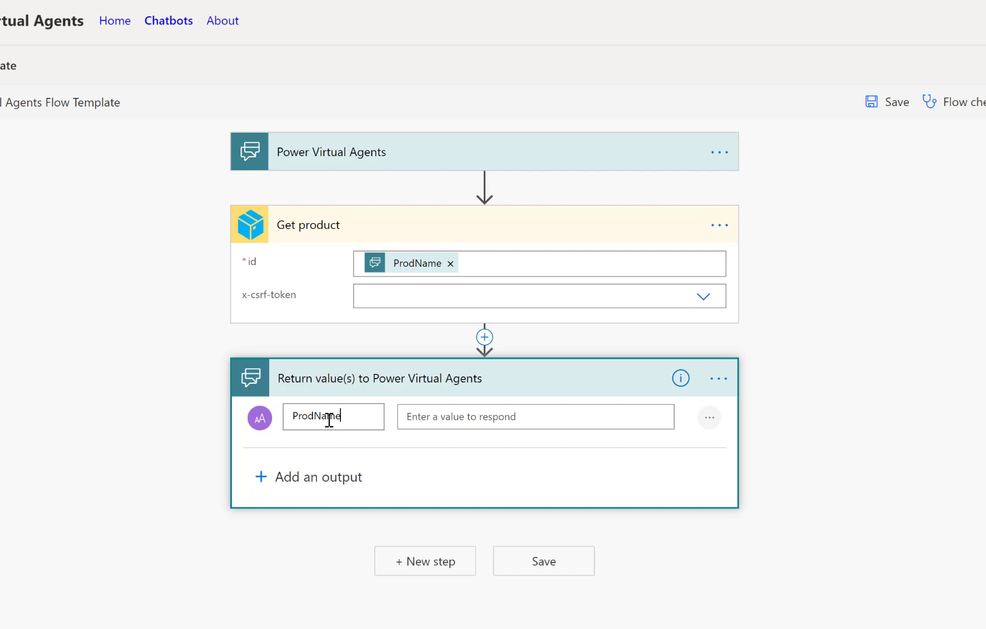
{"action": "left_click", "coordinate": [454, 416]}
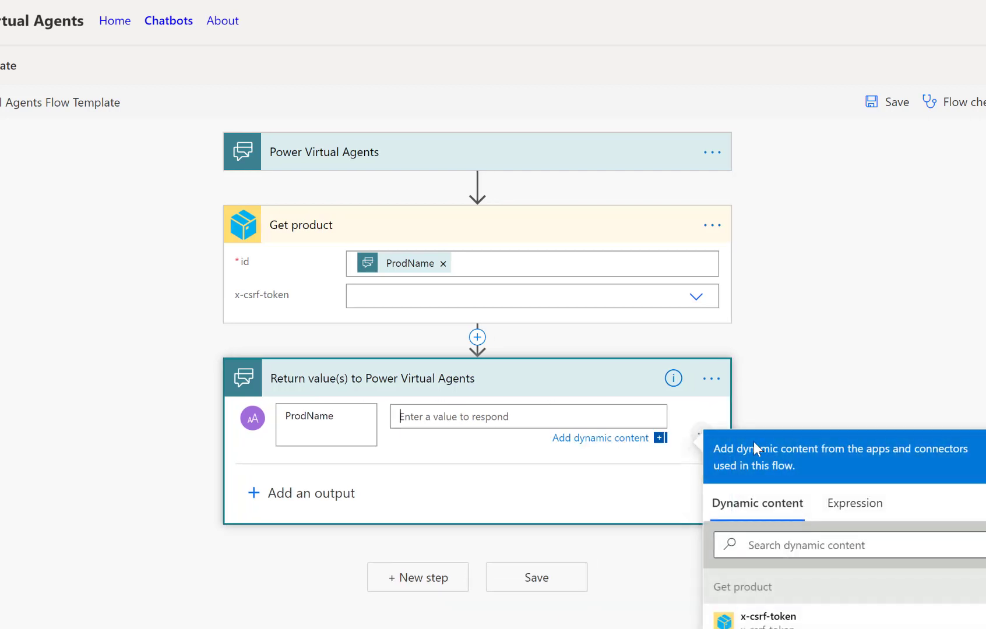
{"action": "scroll", "coordinate": [753, 441], "scroll_direction": "down", "scroll_amount": 3}
{"action": "scroll", "coordinate": [821, 535], "scroll_direction": "down", "scroll_amount": 1}
{"action": "scroll", "coordinate": [822, 537], "scroll_direction": "down", "scroll_amount": 3}
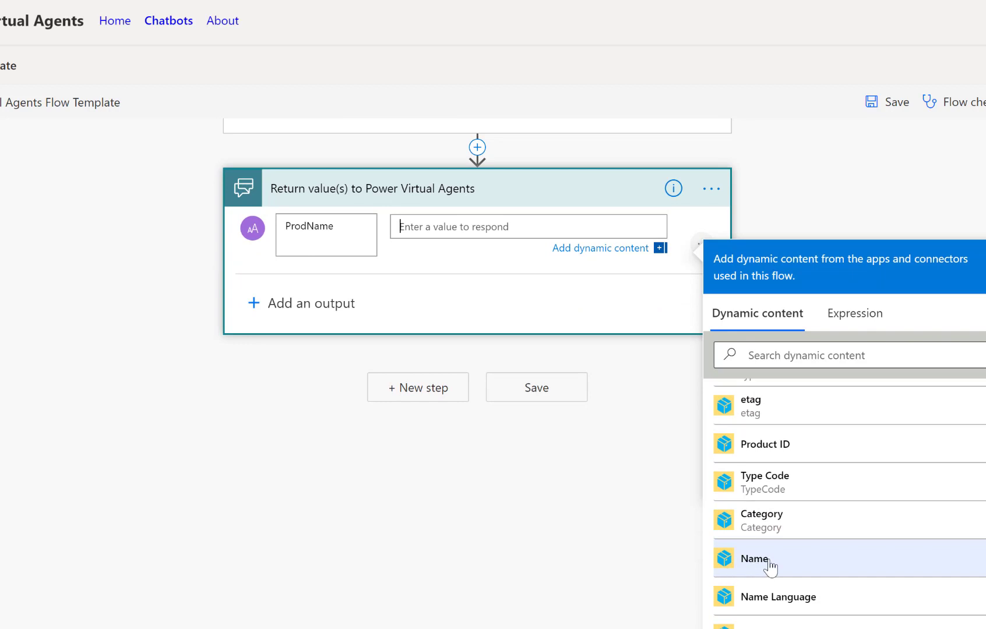
{"action": "scroll", "coordinate": [770, 566], "scroll_direction": "up", "scroll_amount": 4}
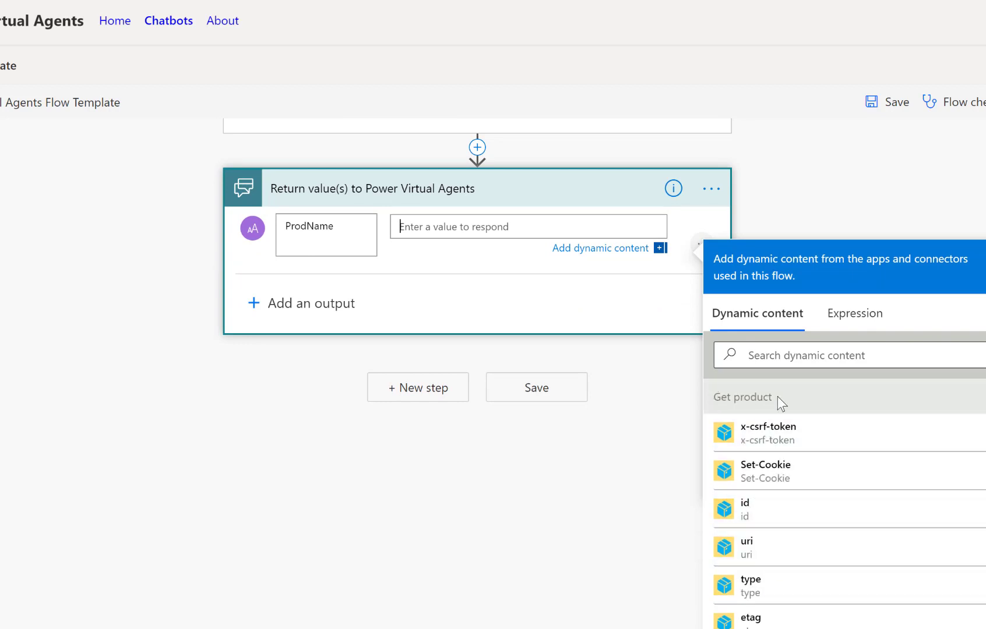
{"action": "scroll", "coordinate": [782, 588], "scroll_direction": "down", "scroll_amount": 3}
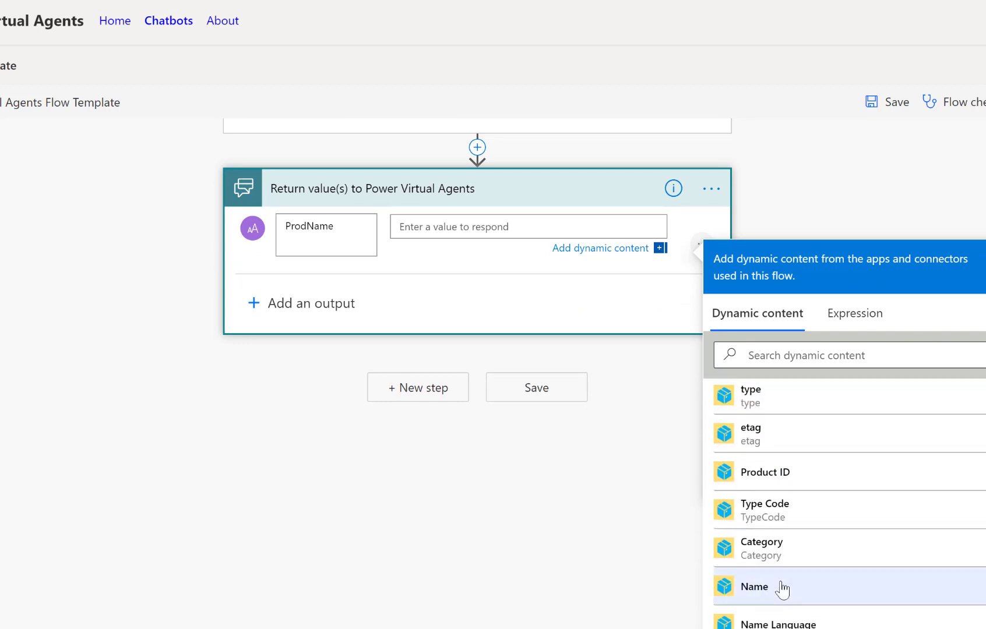
{"action": "left_click", "coordinate": [781, 588]}
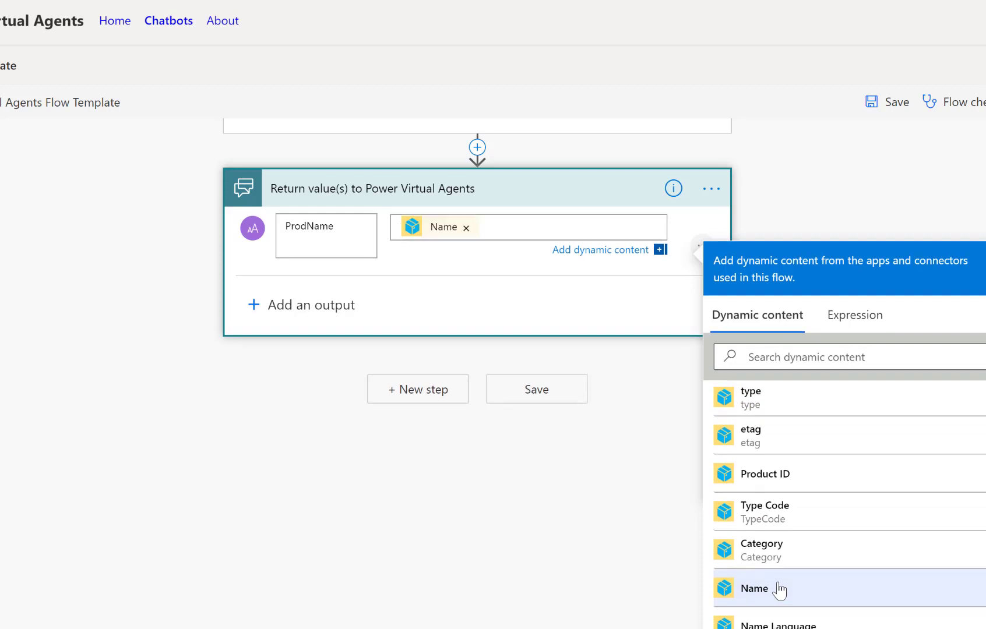
- Add a second text output named ProdDescription and fill it with Get product's Description value
{"action": "left_click", "coordinate": [254, 305]}
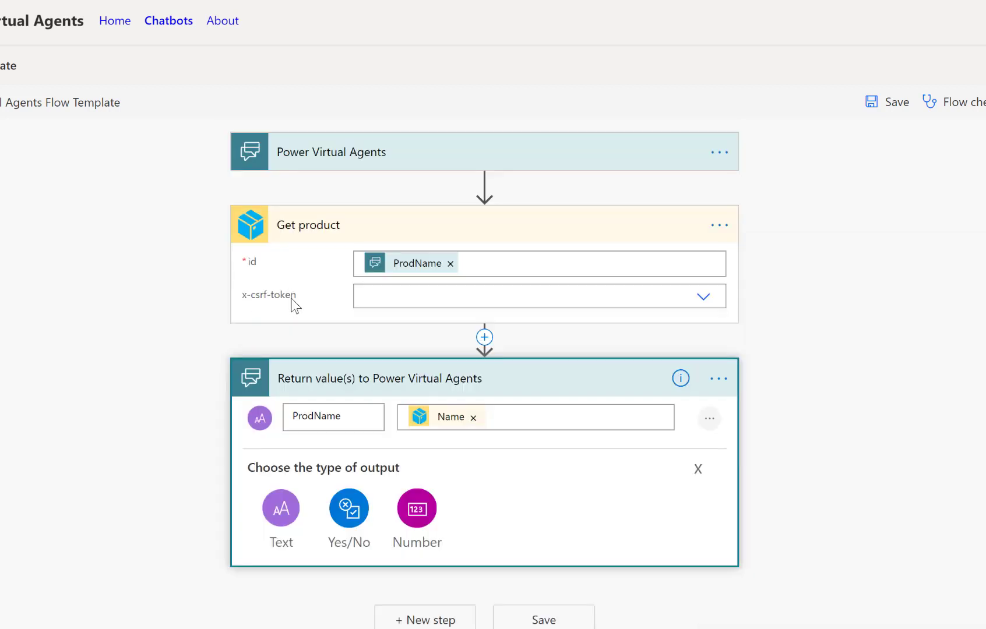
{"action": "left_click", "coordinate": [282, 511]}
{"action": "type", "text": "P"}
{"action": "key", "text": "BackSpace"}
{"action": "type", "text": "Prod"}
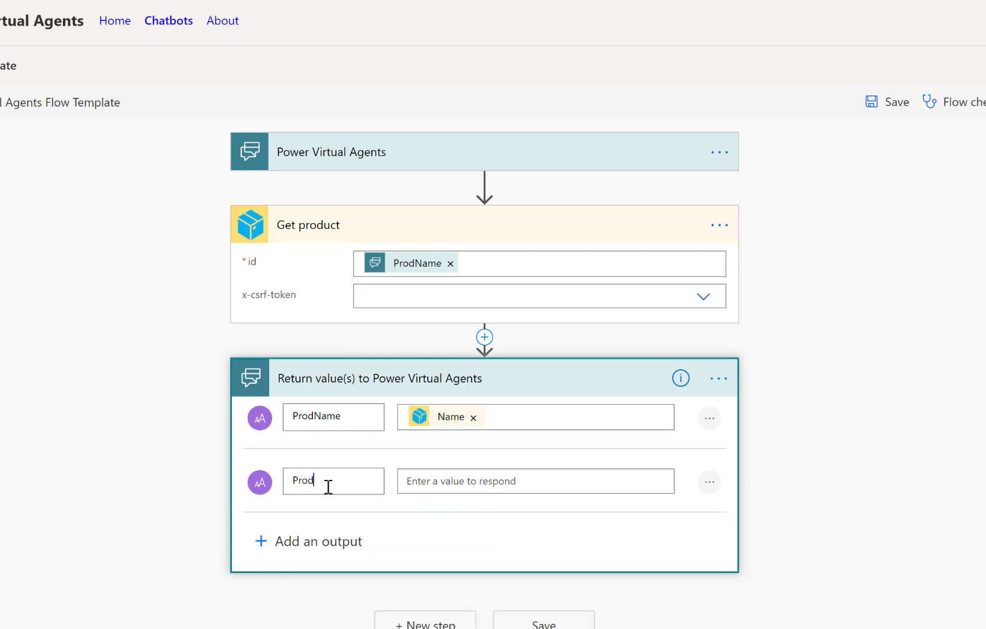
{"action": "type", "text": "Description"}
{"action": "left_click", "coordinate": [424, 488]}
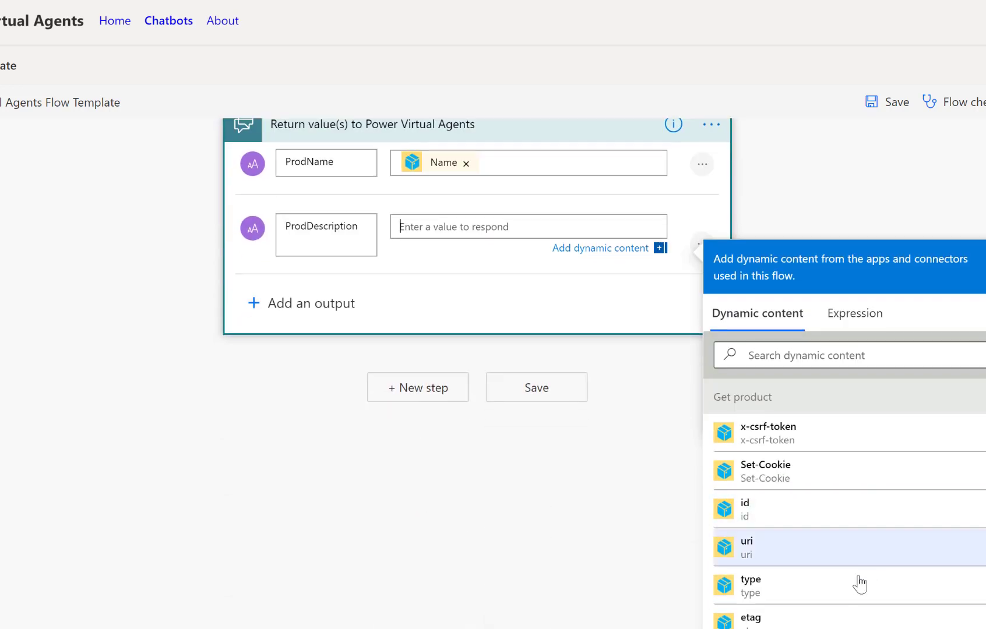
{"action": "scroll", "coordinate": [855, 587], "scroll_direction": "down", "scroll_amount": 4}
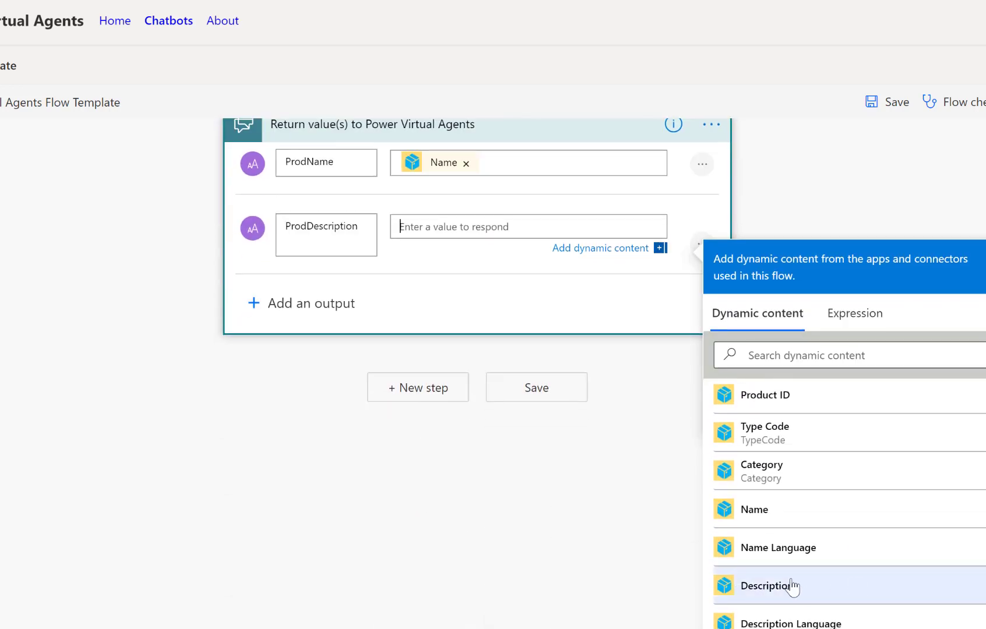
{"action": "left_click", "coordinate": [793, 589]}
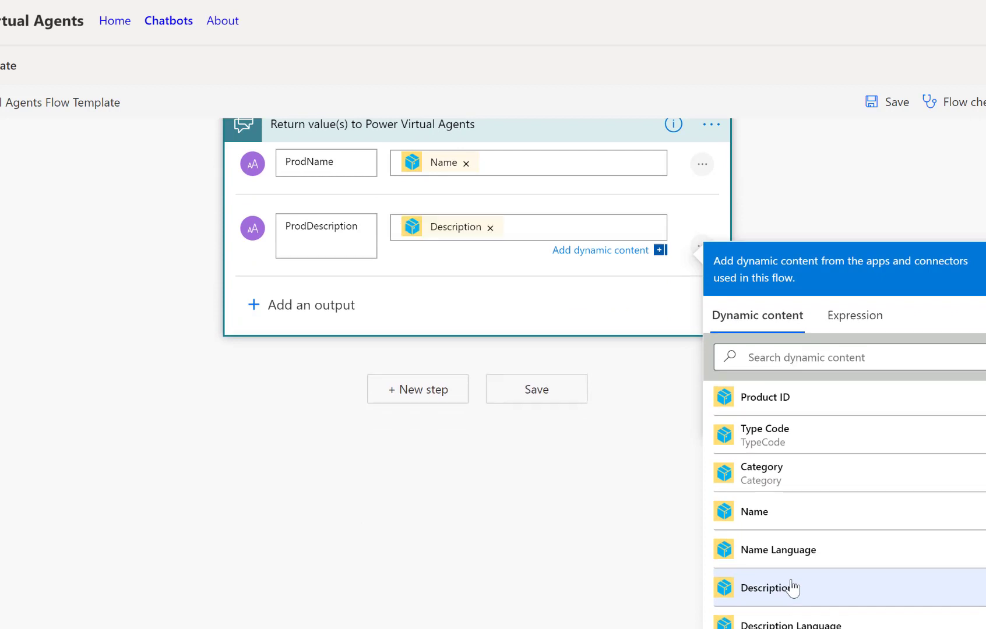
- Add a third text output named ProdPrice to the return step and fill it with Get product's Price value
{"action": "left_click", "coordinate": [309, 305]}
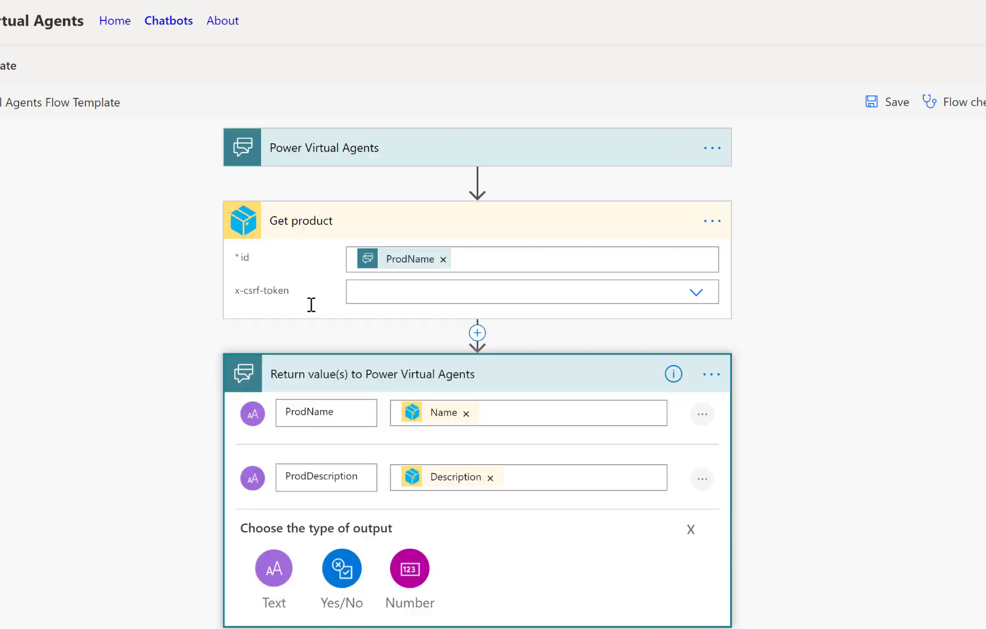
{"action": "left_click", "coordinate": [272, 569]}
{"action": "type", "text": "ProdPrice"}
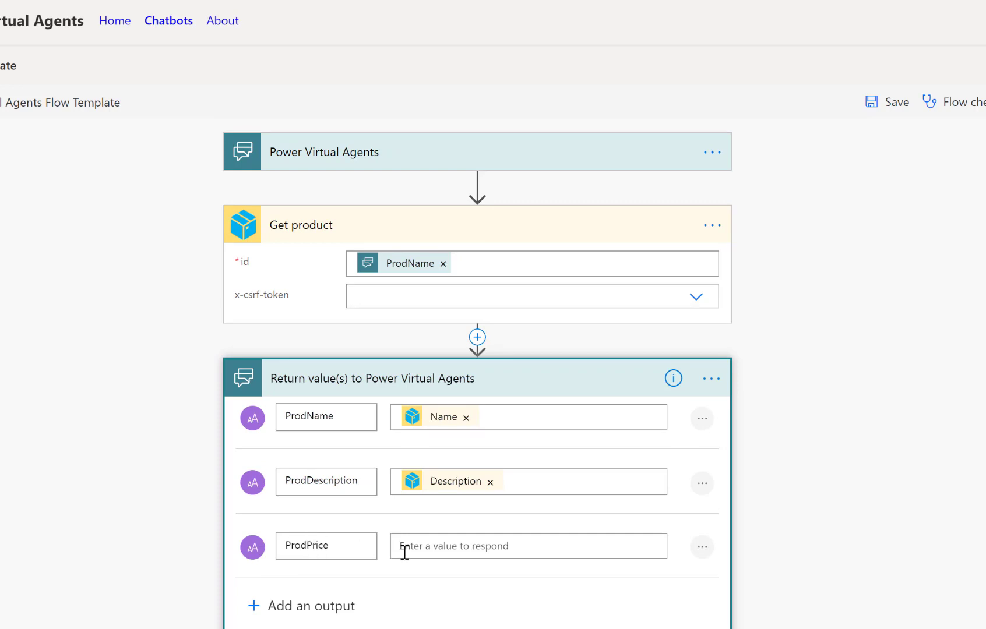
{"action": "left_click", "coordinate": [419, 548]}
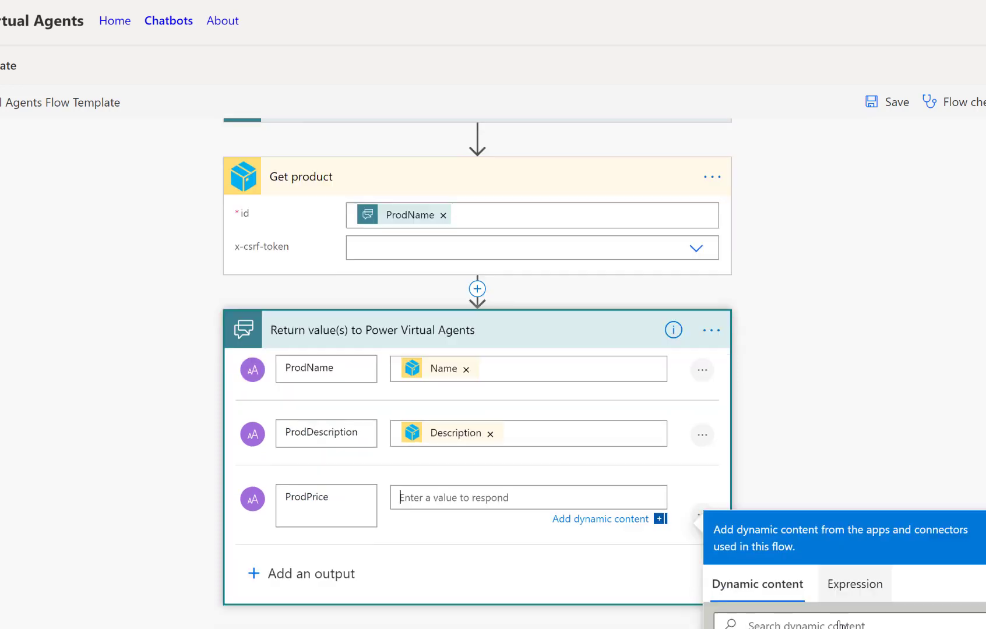
{"action": "scroll", "coordinate": [839, 583], "scroll_direction": "down", "scroll_amount": 2}
{"action": "scroll", "coordinate": [839, 502], "scroll_direction": "down", "scroll_amount": 5}
{"action": "scroll", "coordinate": [757, 454], "scroll_direction": "down", "scroll_amount": 2}
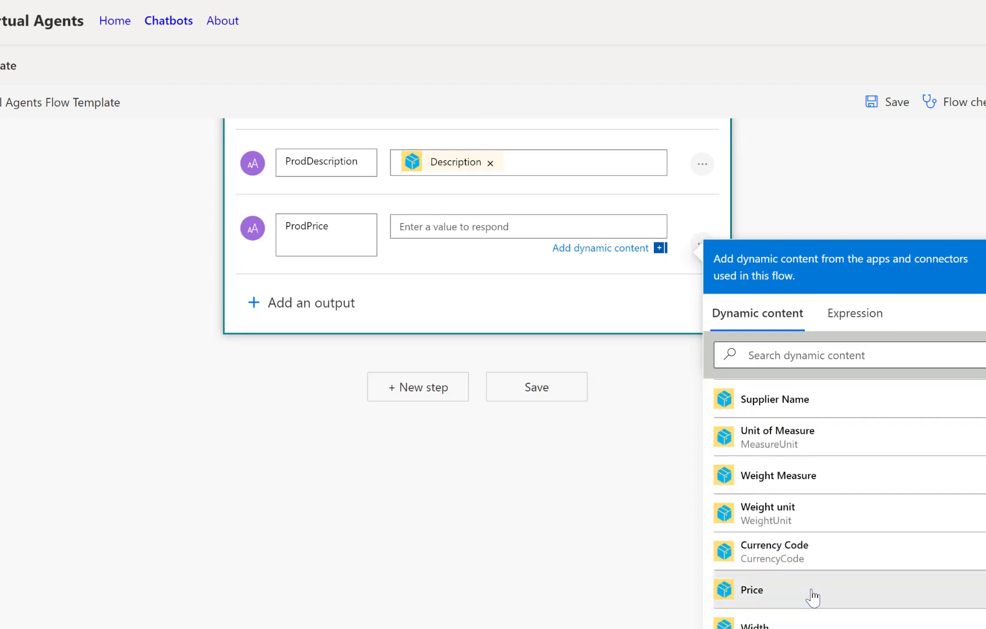
{"action": "left_click", "coordinate": [813, 597]}
{"action": "scroll", "coordinate": [604, 469], "scroll_direction": "up", "scroll_amount": 4}
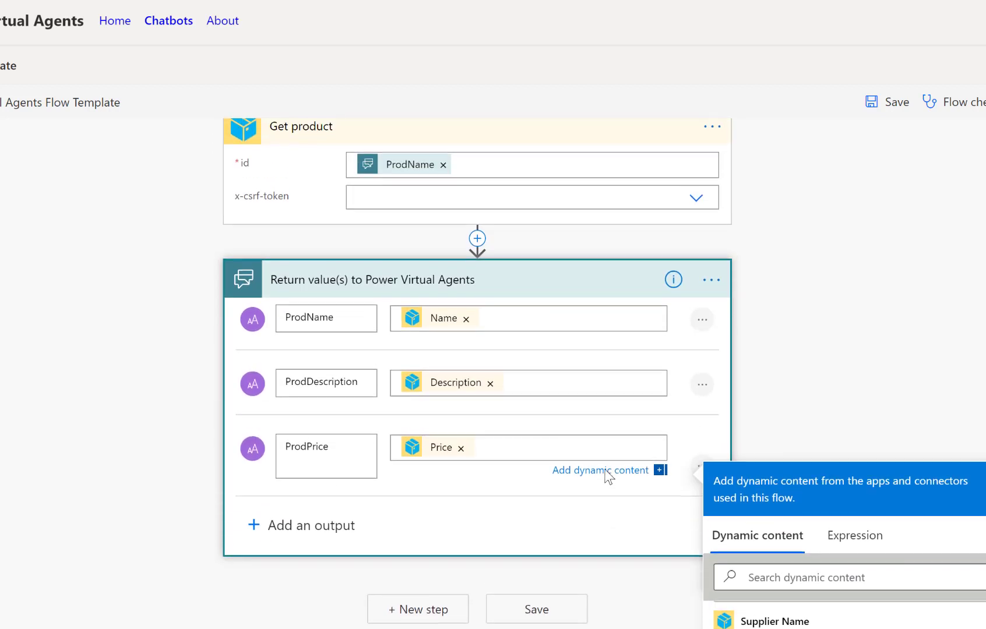
- Save the flow and return to the Fetch From SAP topic
{"action": "left_click", "coordinate": [537, 610]}
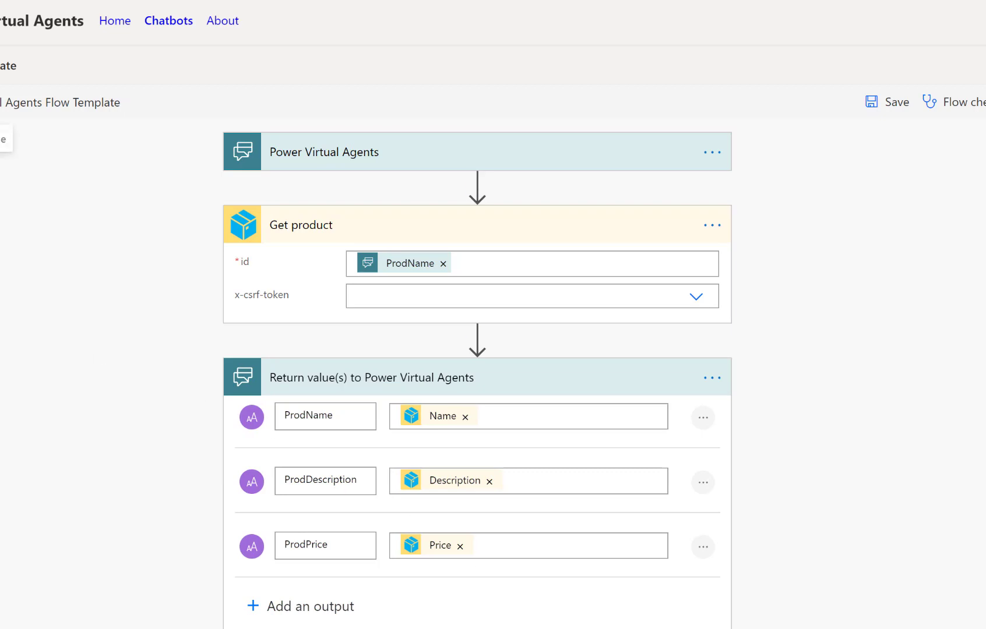
{"action": "left_click", "coordinate": [63, 176]}
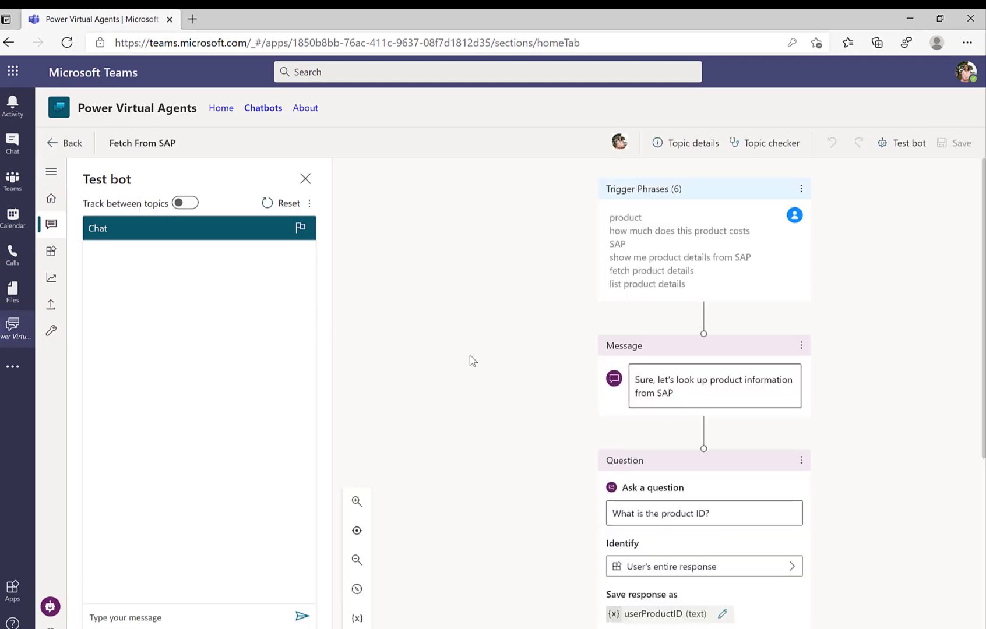
- Call the Power Virtual Agents Flow Template action after the product ID question and supply its ProdID input from userProductID
{"action": "scroll", "coordinate": [551, 412], "scroll_direction": "down", "scroll_amount": 3}
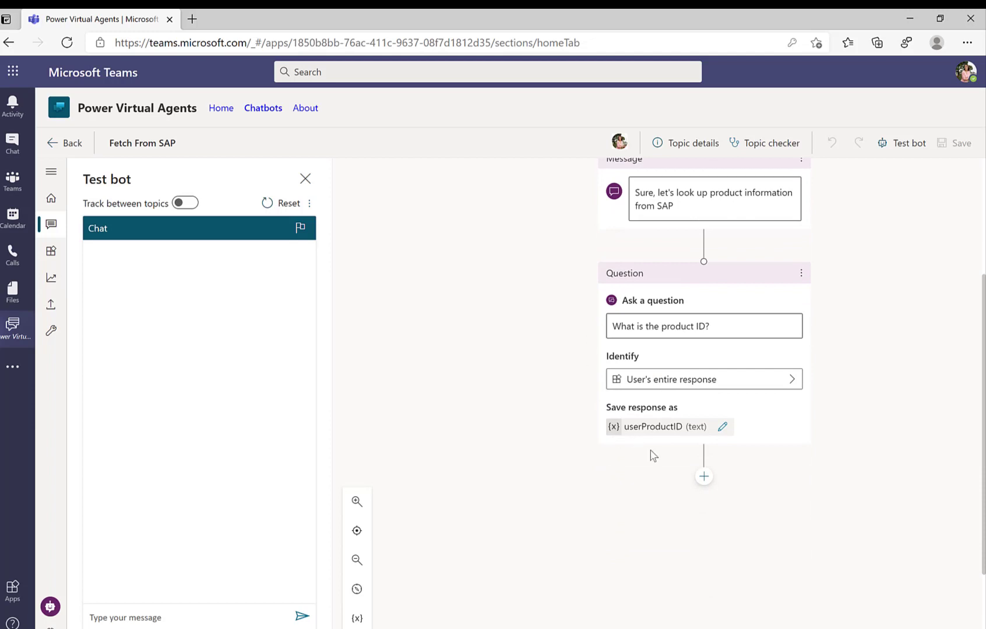
{"action": "left_click", "coordinate": [704, 478]}
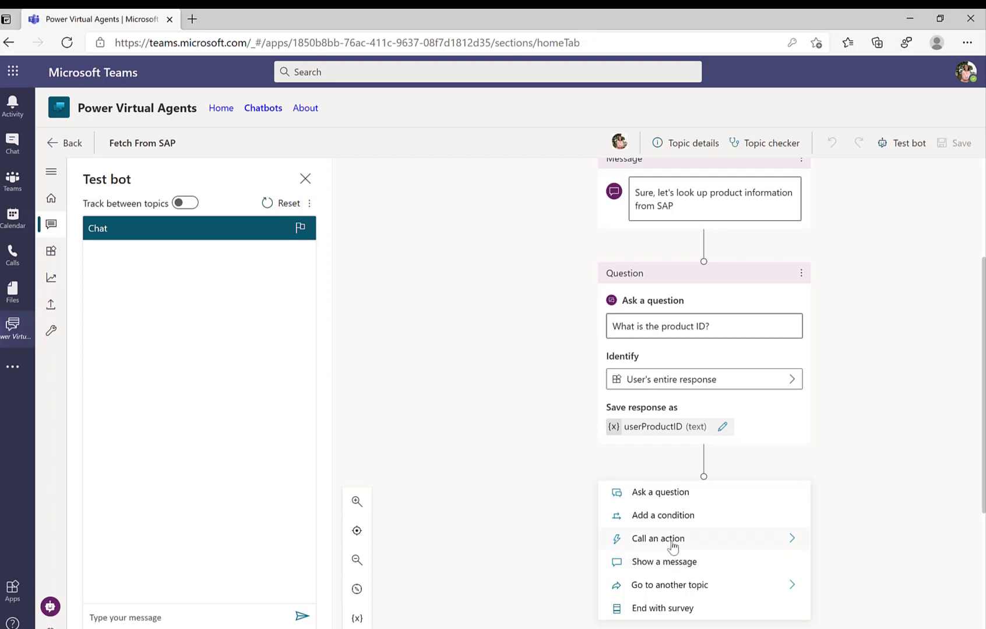
{"action": "left_click", "coordinate": [673, 545]}
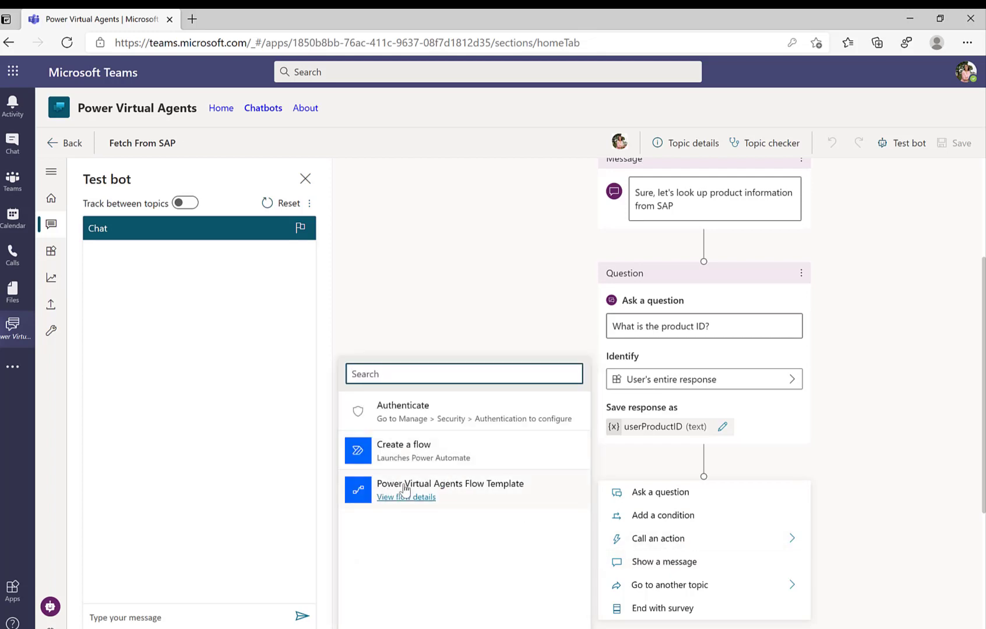
{"action": "mouse_move", "coordinate": [450, 495]}
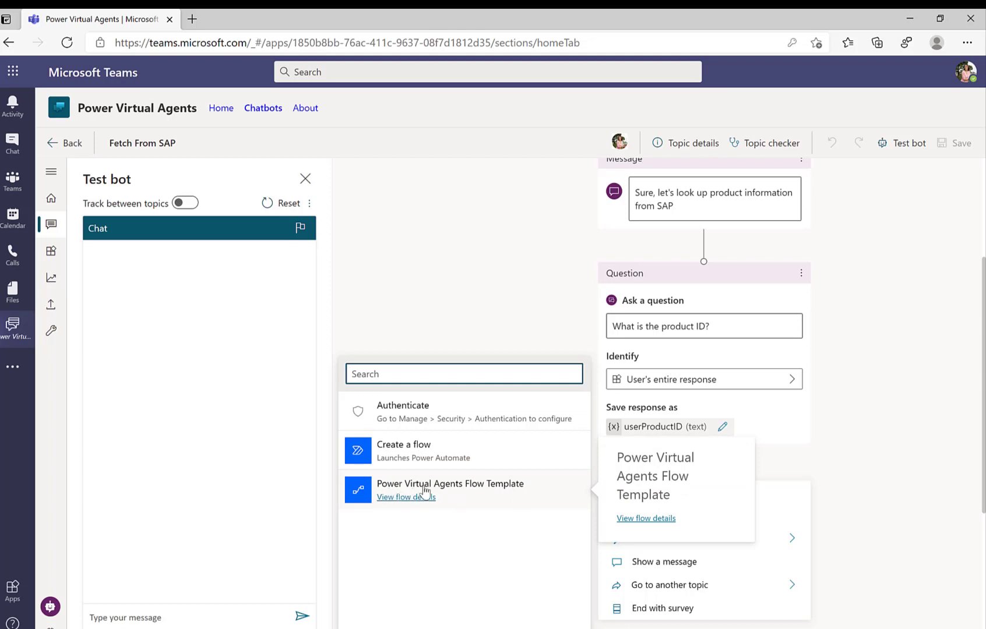
{"action": "left_click", "coordinate": [425, 493]}
{"action": "scroll", "coordinate": [506, 512], "scroll_direction": "down", "scroll_amount": 2}
{"action": "left_click", "coordinate": [794, 425]}
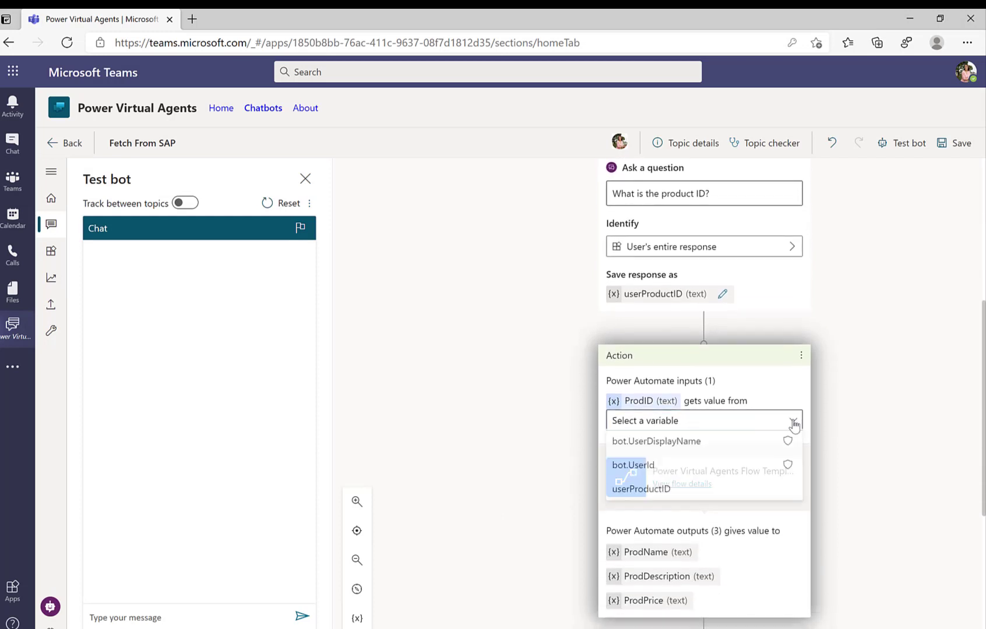
{"action": "left_click", "coordinate": [625, 496]}
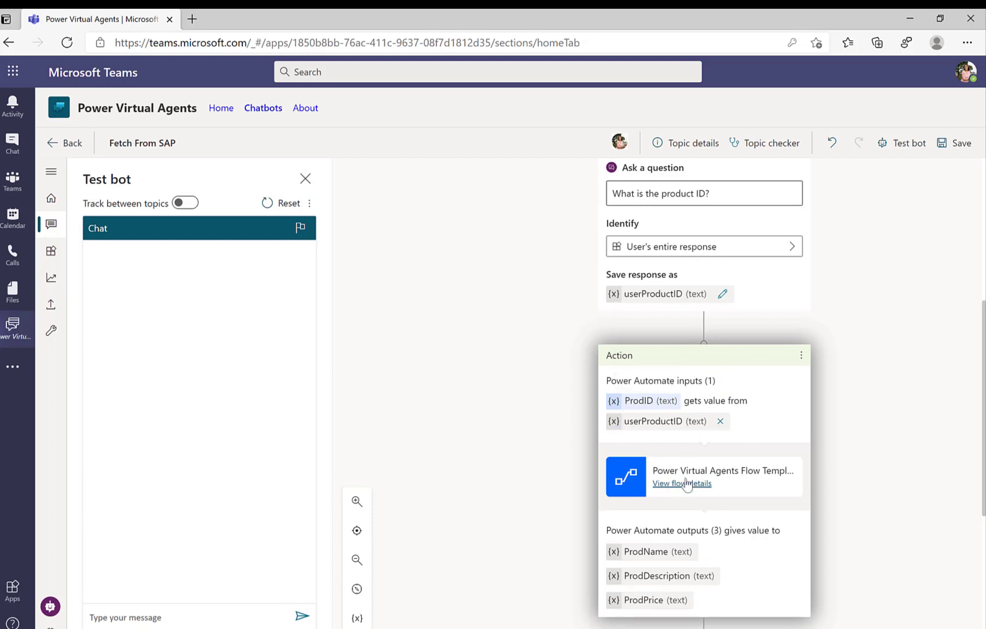
- Add a message after the action that starts with "Product", the userProductID variable and "is"
{"action": "scroll", "coordinate": [633, 595], "scroll_direction": "down", "scroll_amount": 2}
{"action": "left_click", "coordinate": [704, 543]}
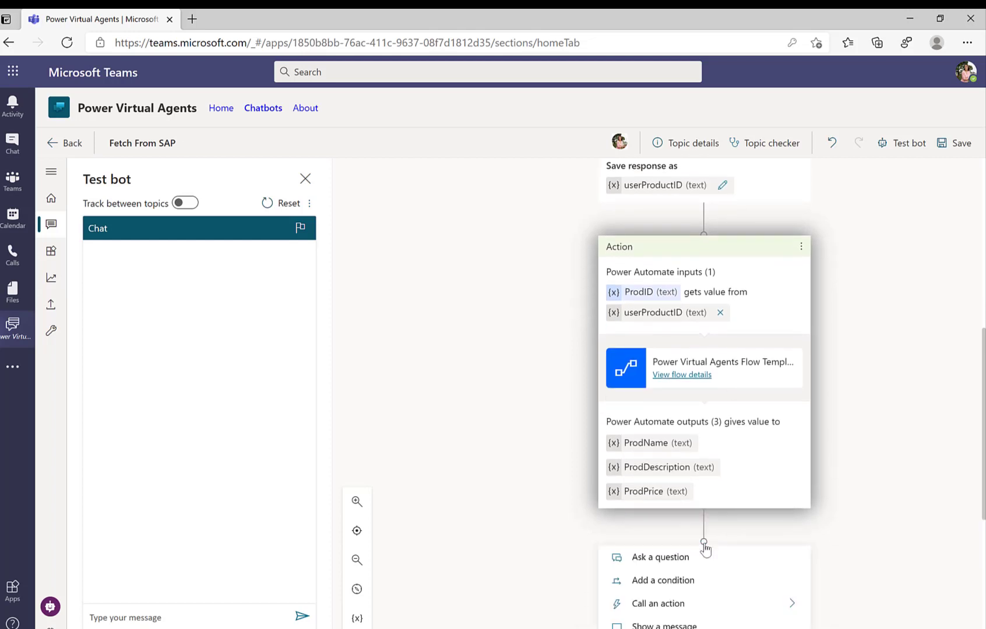
{"action": "scroll", "coordinate": [704, 548], "scroll_direction": "down", "scroll_amount": 2}
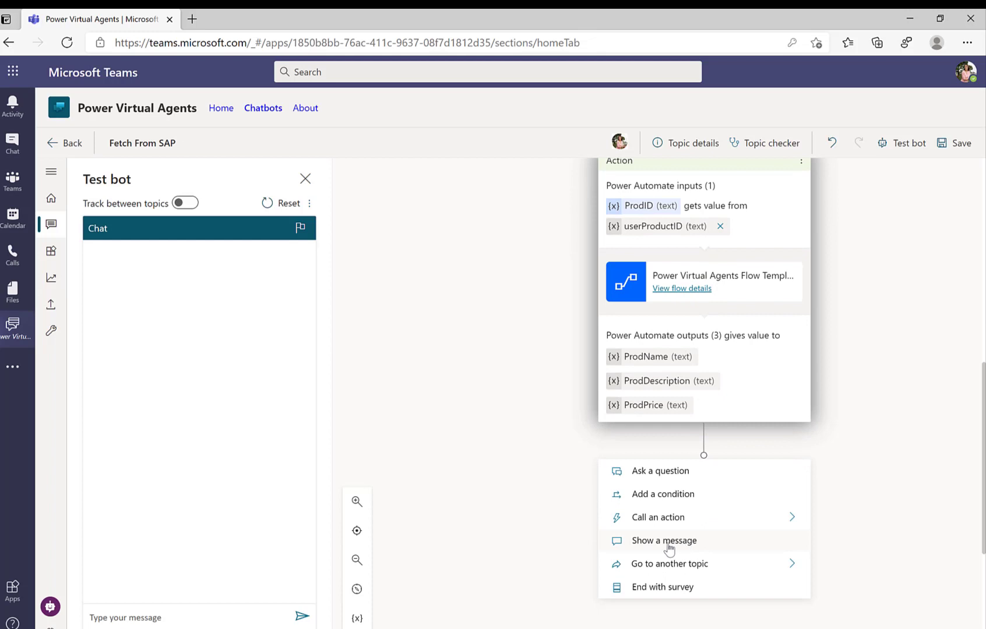
{"action": "left_click", "coordinate": [668, 542]}
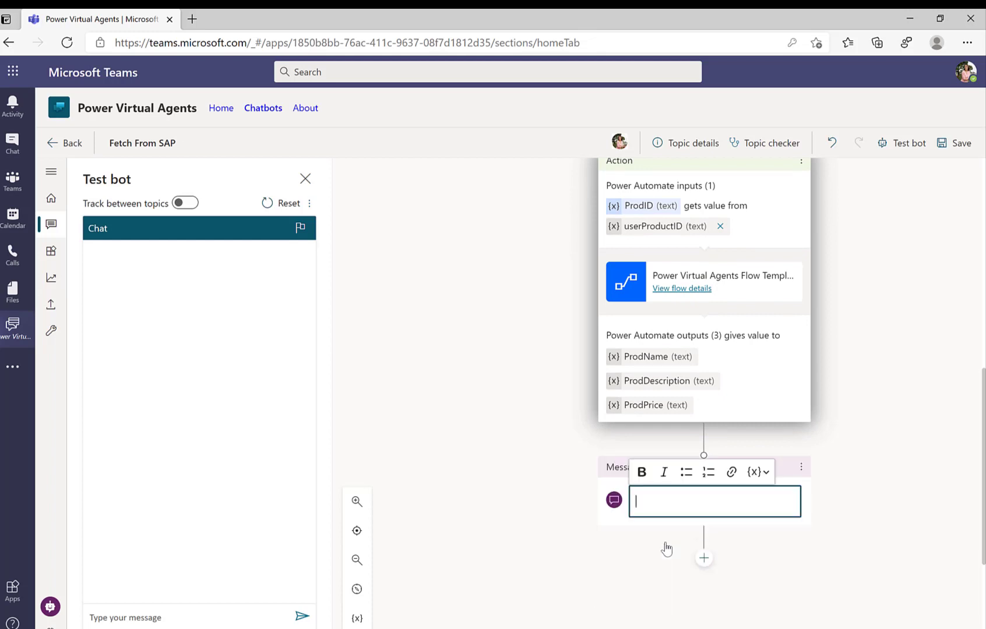
{"action": "type", "text": "Prod"}
{"action": "type", "text": "ucut"}
{"action": "key", "text": "BackSpace"}
{"action": "key", "text": "BackSpace"}
{"action": "type", "text": "t"}
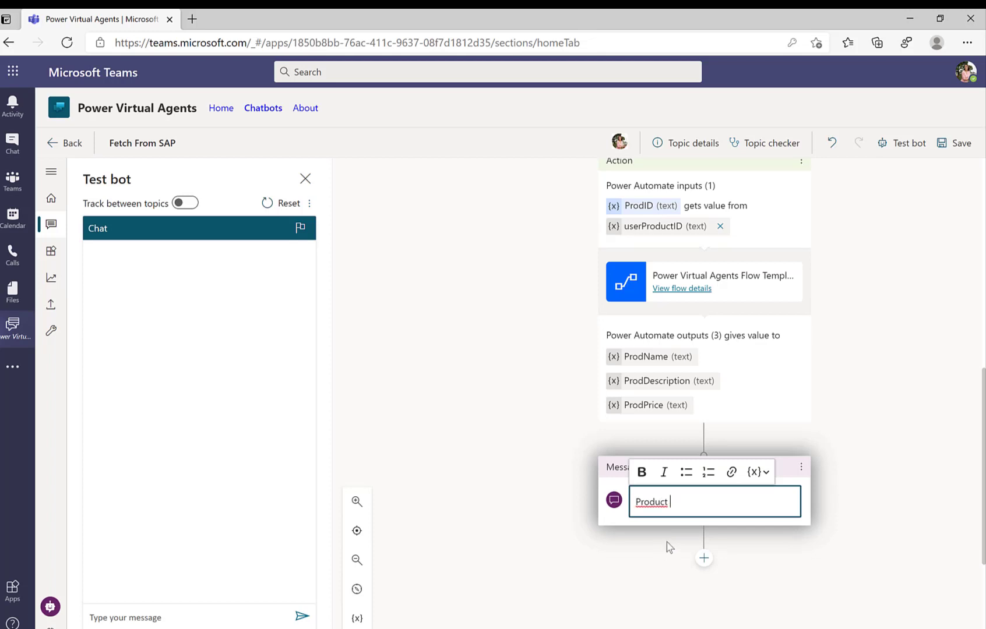
{"action": "left_click", "coordinate": [770, 474]}
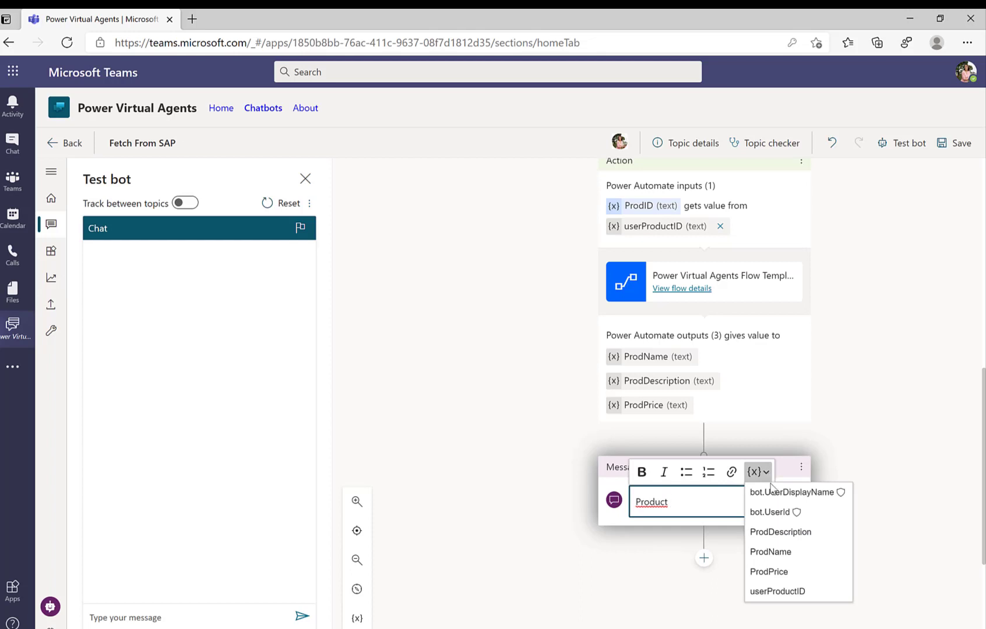
{"action": "left_click", "coordinate": [784, 592]}
{"action": "type", "text": "is"}
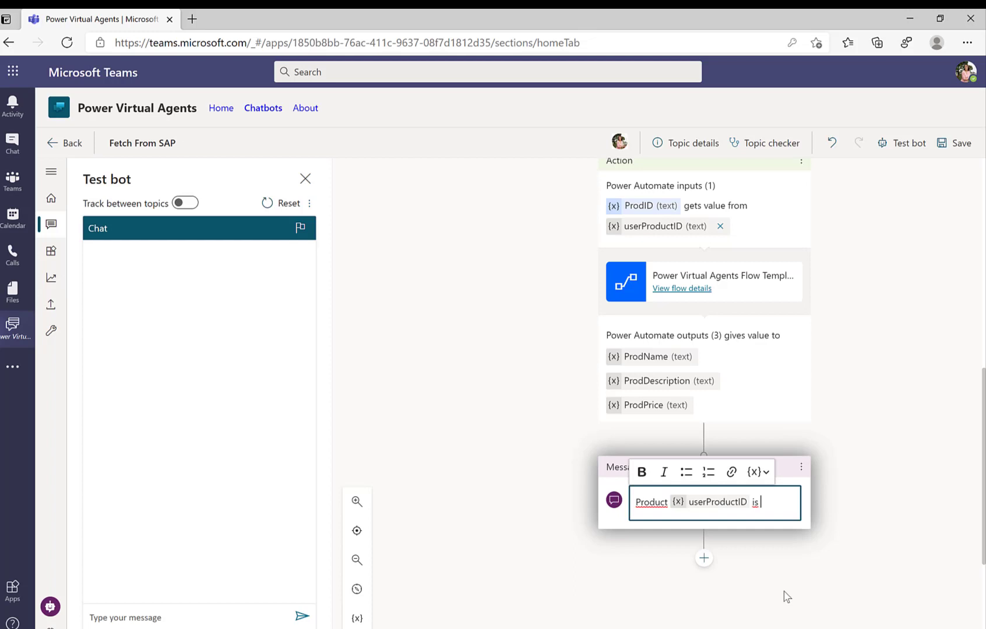
- Complete the message with the ProdName variable, "which is", the ProdDescription variable, "and costs" and the ProdPrice variable
{"action": "left_click", "coordinate": [760, 472]}
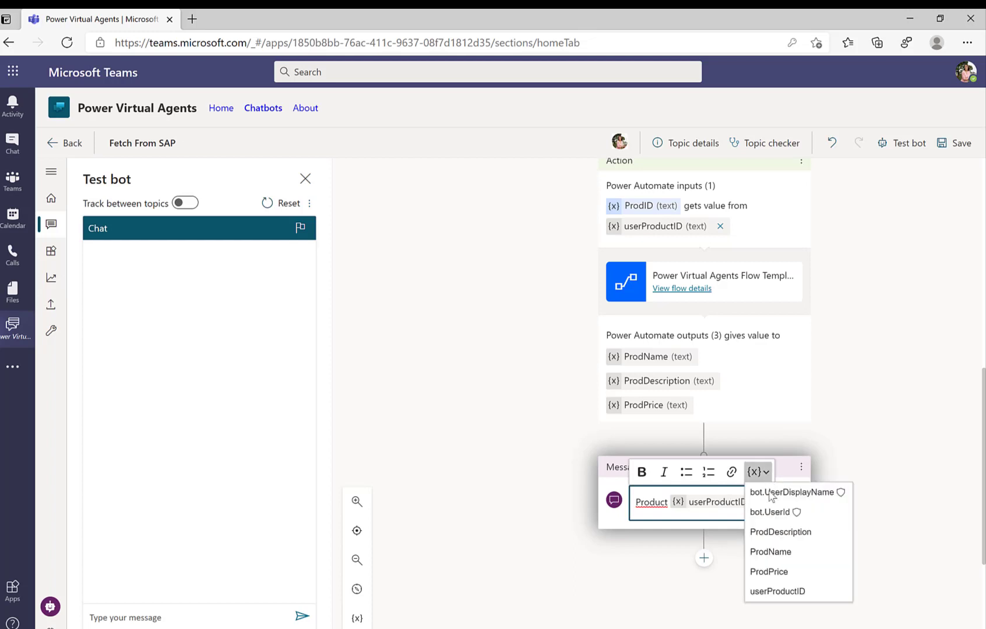
{"action": "left_click", "coordinate": [781, 554]}
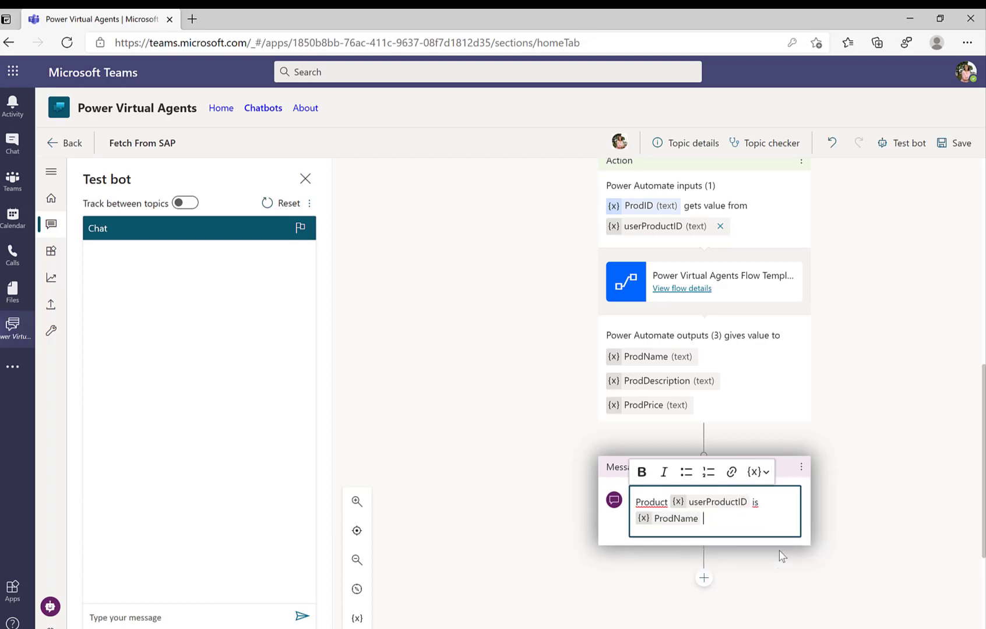
{"action": "type", "text": "which is"}
{"action": "left_click", "coordinate": [758, 473]}
{"action": "left_click", "coordinate": [782, 533]}
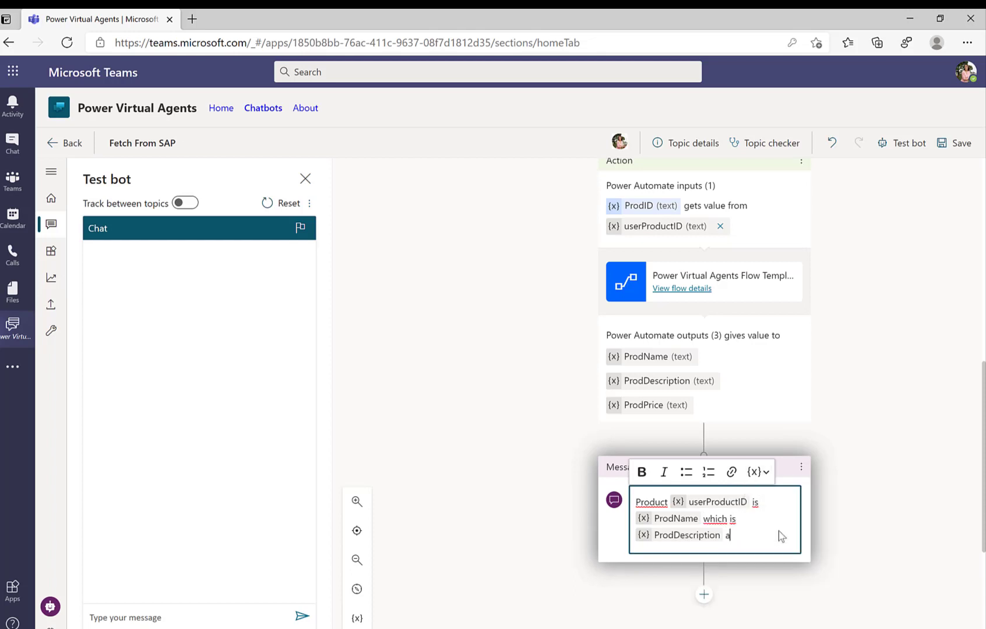
{"action": "type", "text": "and costs"}
{"action": "left_click", "coordinate": [767, 474]}
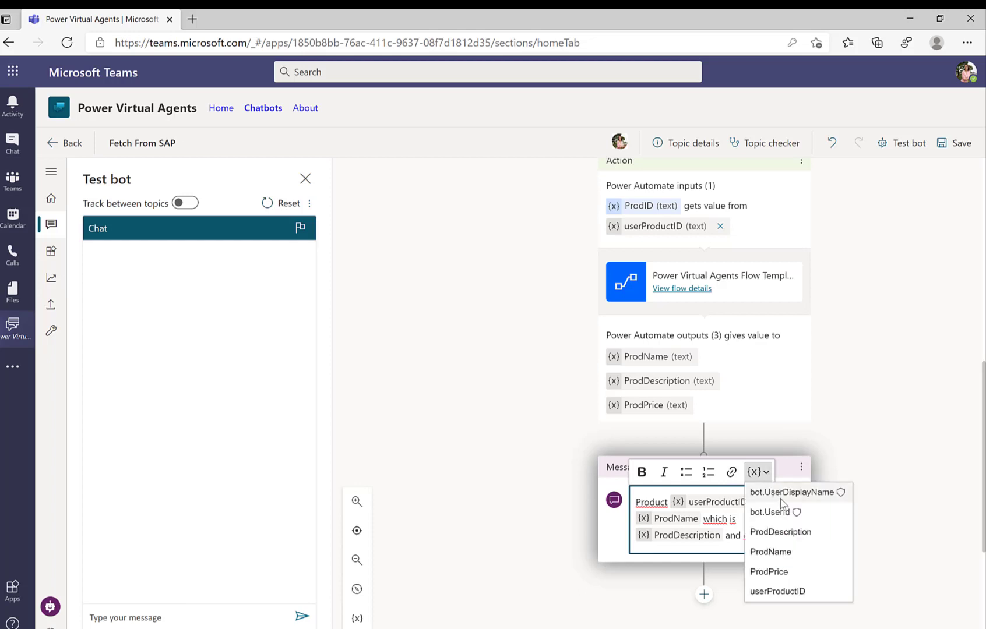
{"action": "left_click", "coordinate": [763, 572]}
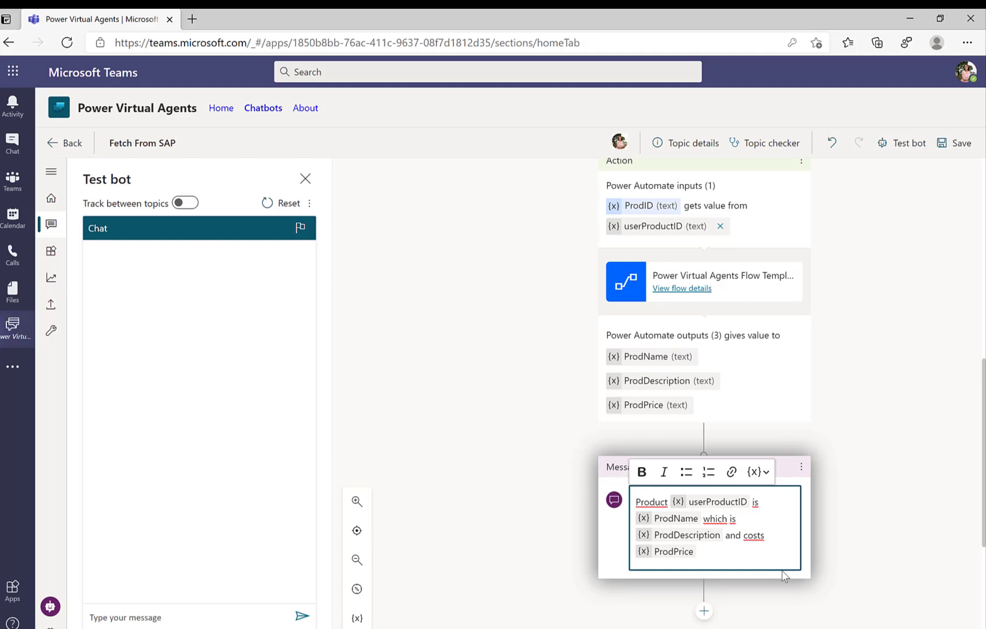
{"action": "left_click", "coordinate": [709, 548]}
- Review the whole topic from the trigger phrases through the question and flow action to the final message
{"action": "scroll", "coordinate": [872, 458], "scroll_direction": "up", "scroll_amount": 10}
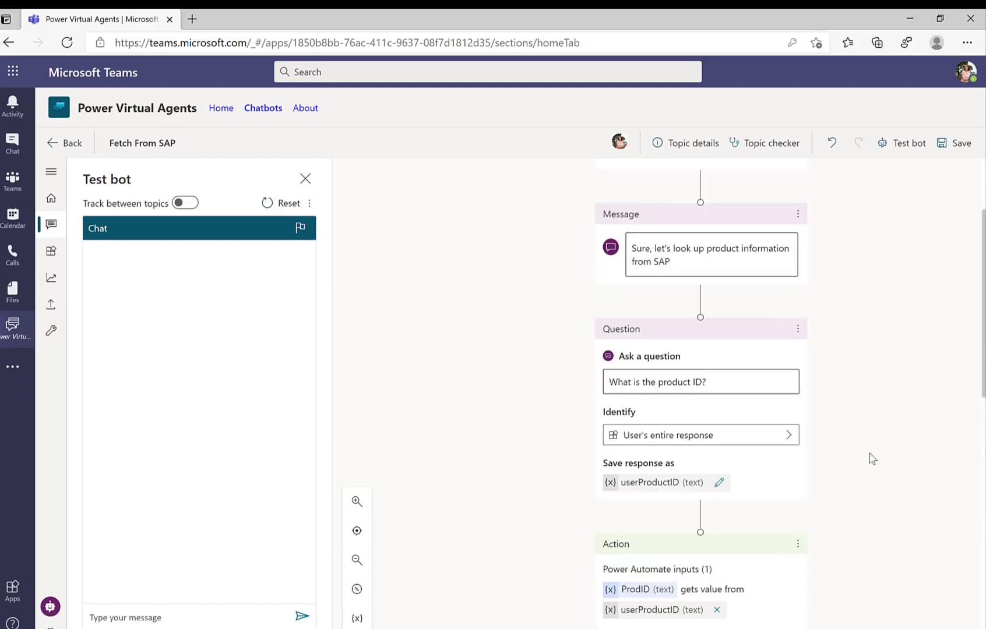
{"action": "scroll", "coordinate": [822, 271], "scroll_direction": "up", "scroll_amount": 3}
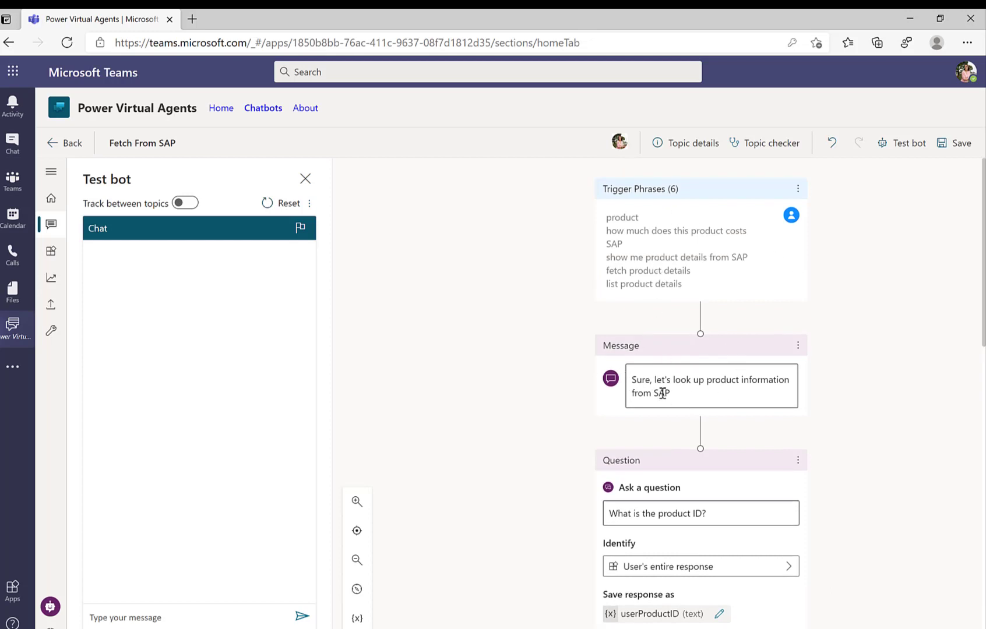
{"action": "scroll", "coordinate": [663, 394], "scroll_direction": "down", "scroll_amount": 4}
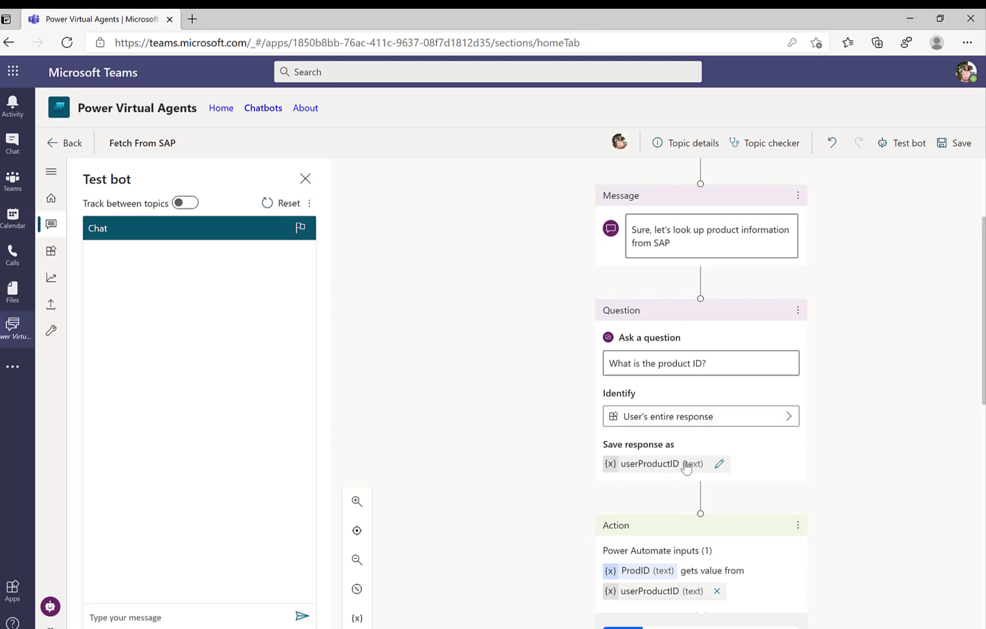
{"action": "scroll", "coordinate": [687, 466], "scroll_direction": "down", "scroll_amount": 2}
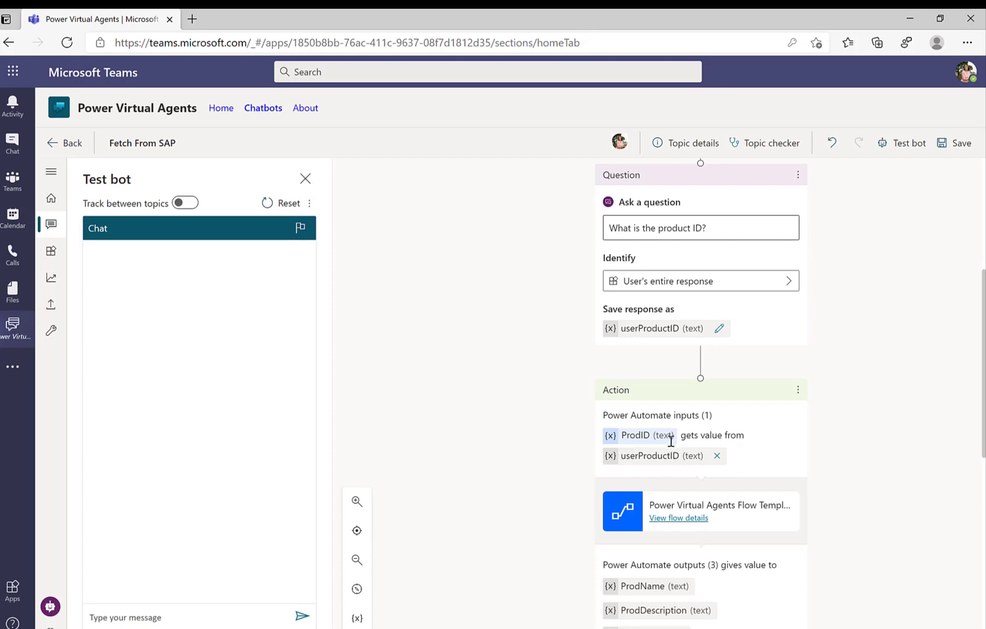
{"action": "scroll", "coordinate": [647, 440], "scroll_direction": "down", "scroll_amount": 1}
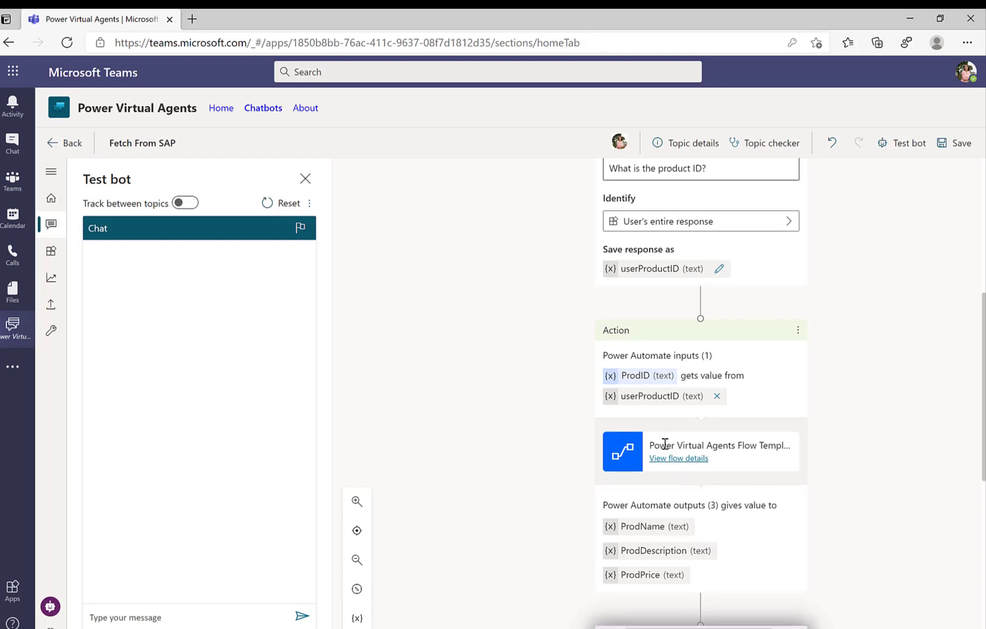
{"action": "scroll", "coordinate": [662, 446], "scroll_direction": "down", "scroll_amount": 2}
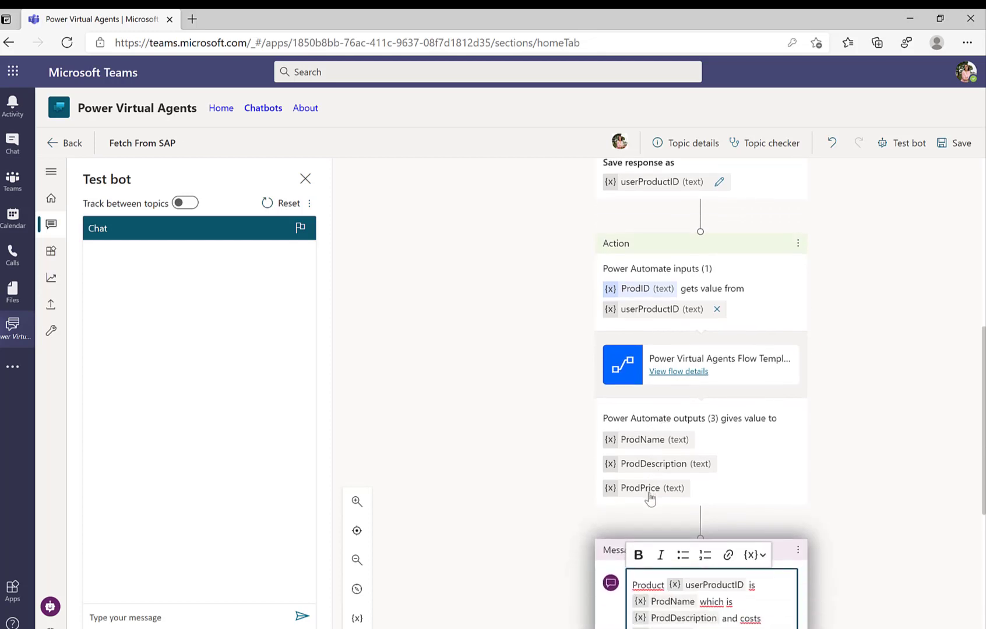
{"action": "scroll", "coordinate": [650, 499], "scroll_direction": "down", "scroll_amount": 3}
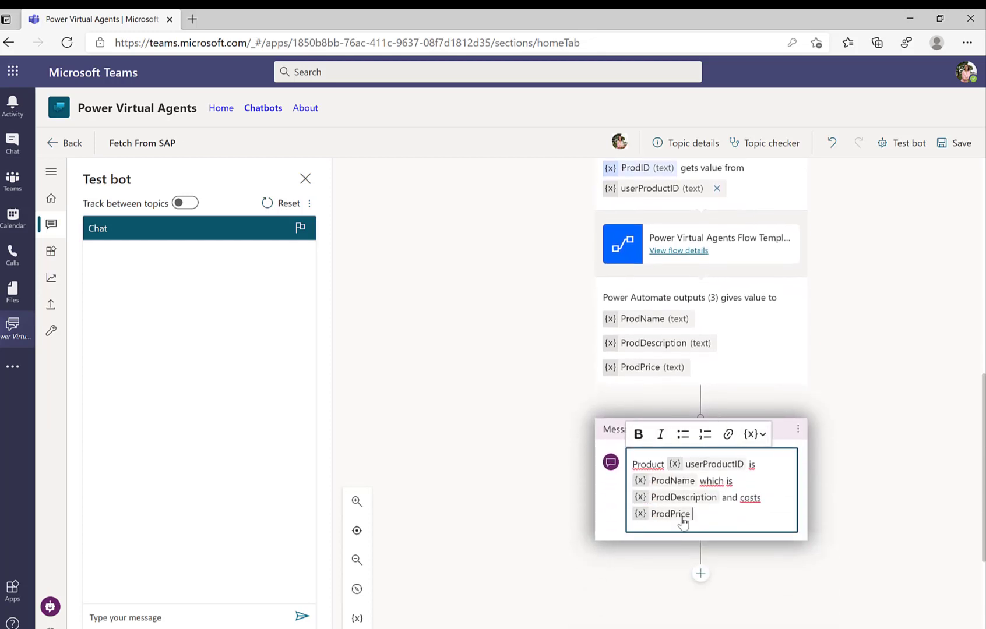
- Save the Fetch From SAP topic
{"action": "left_click", "coordinate": [954, 146]}
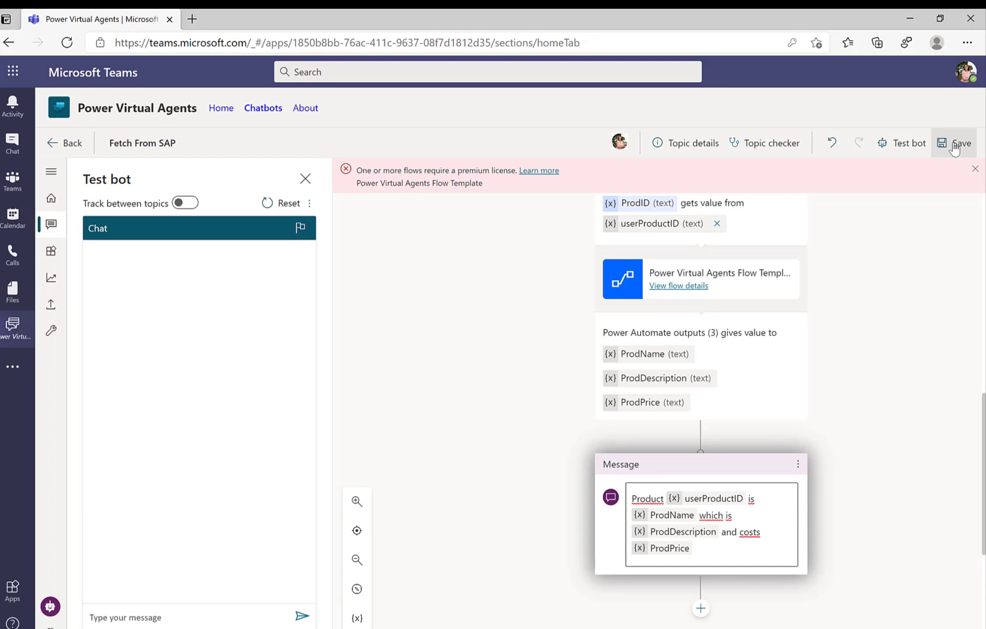
{"action": "left_click", "coordinate": [954, 146]}
{"action": "left_click", "coordinate": [954, 147]}
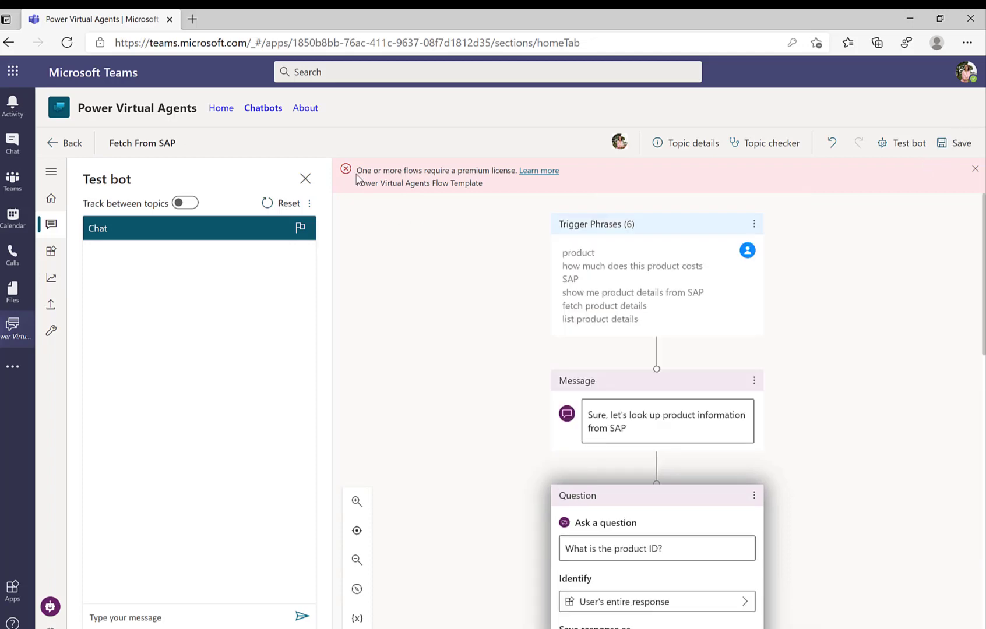
- Start the free premium trial with United States as the country, and save the Fetch From SAP topic again
{"action": "left_click_drag", "start_coordinate": [356, 172], "coordinate": [513, 170]}
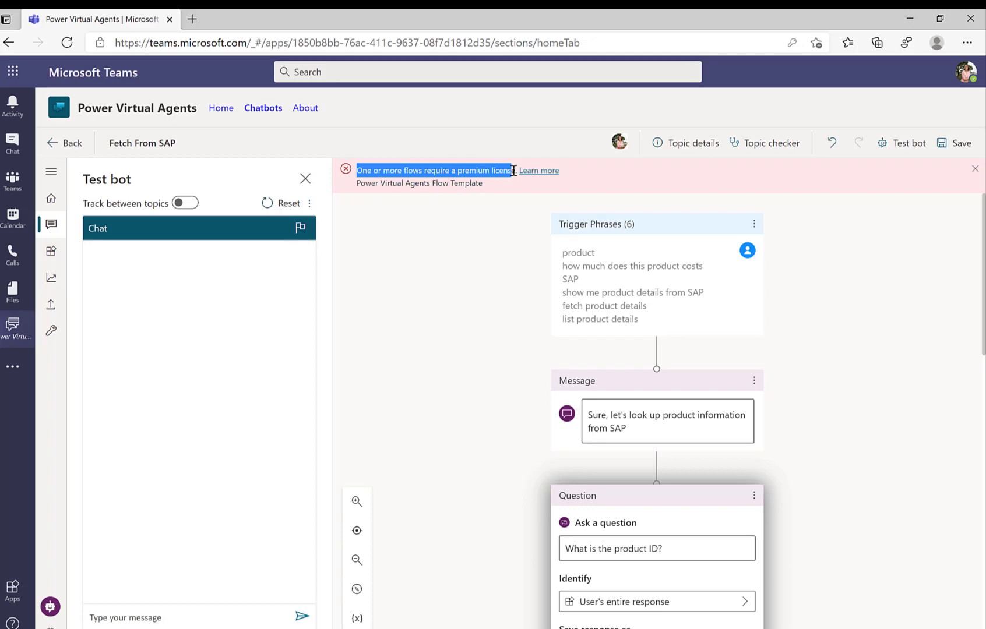
{"action": "left_click", "coordinate": [547, 172]}
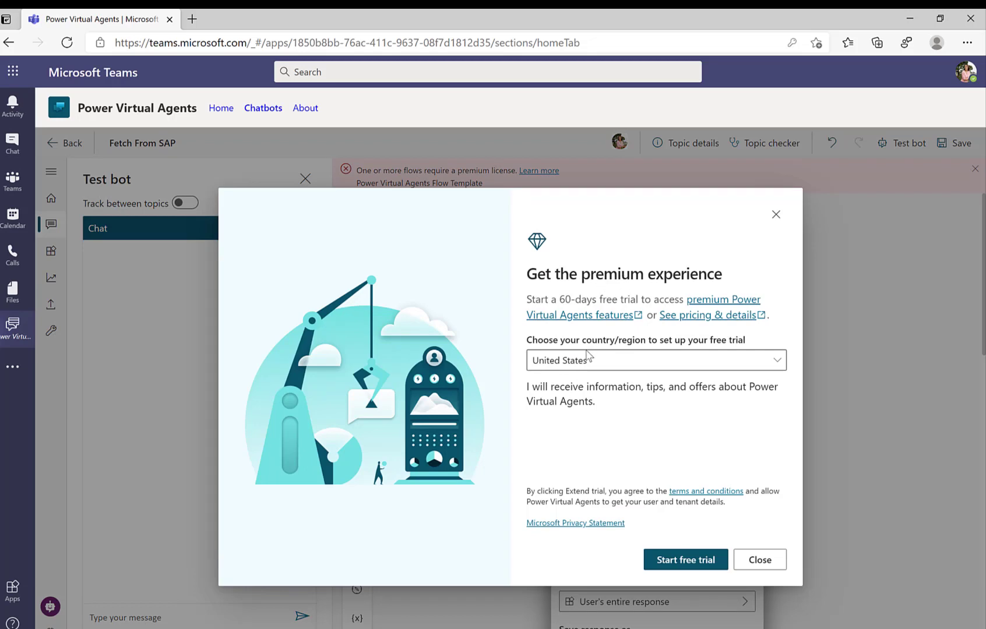
{"action": "left_click", "coordinate": [673, 561]}
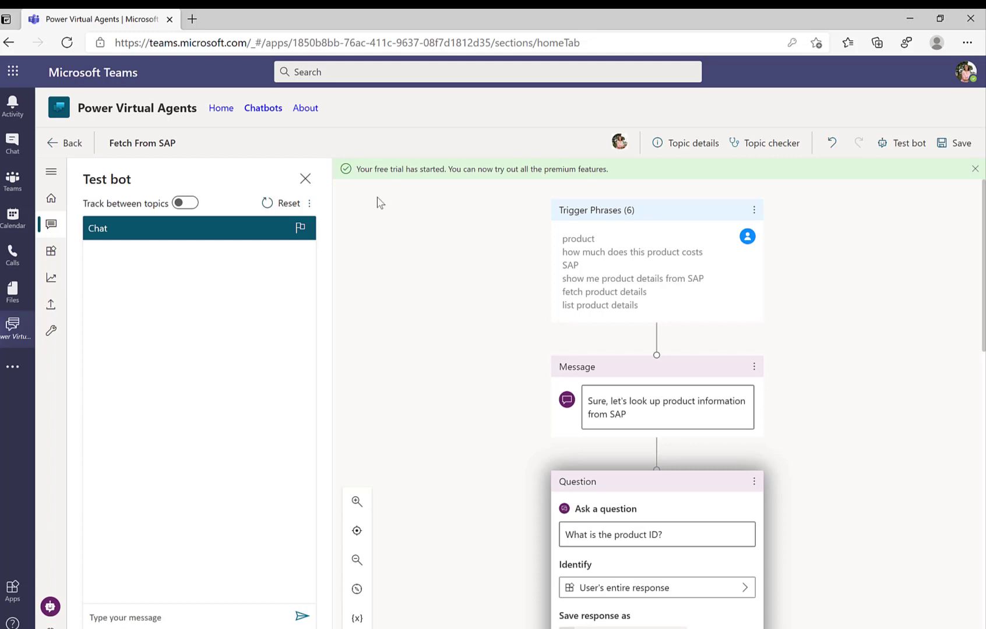
{"action": "left_click_drag", "start_coordinate": [356, 170], "coordinate": [508, 172]}
{"action": "left_click", "coordinate": [489, 260]}
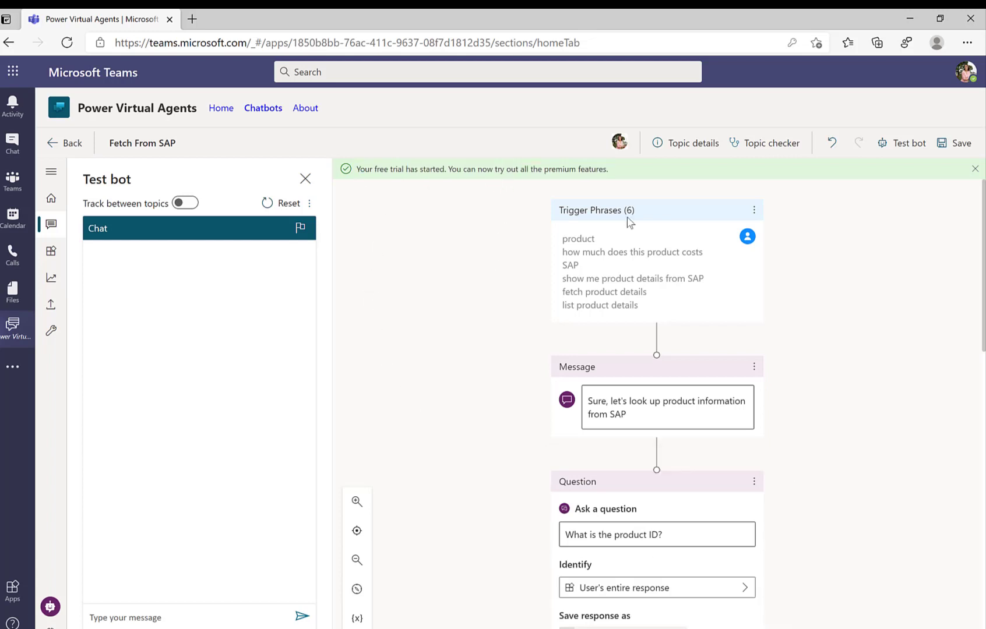
{"action": "left_click", "coordinate": [953, 145]}
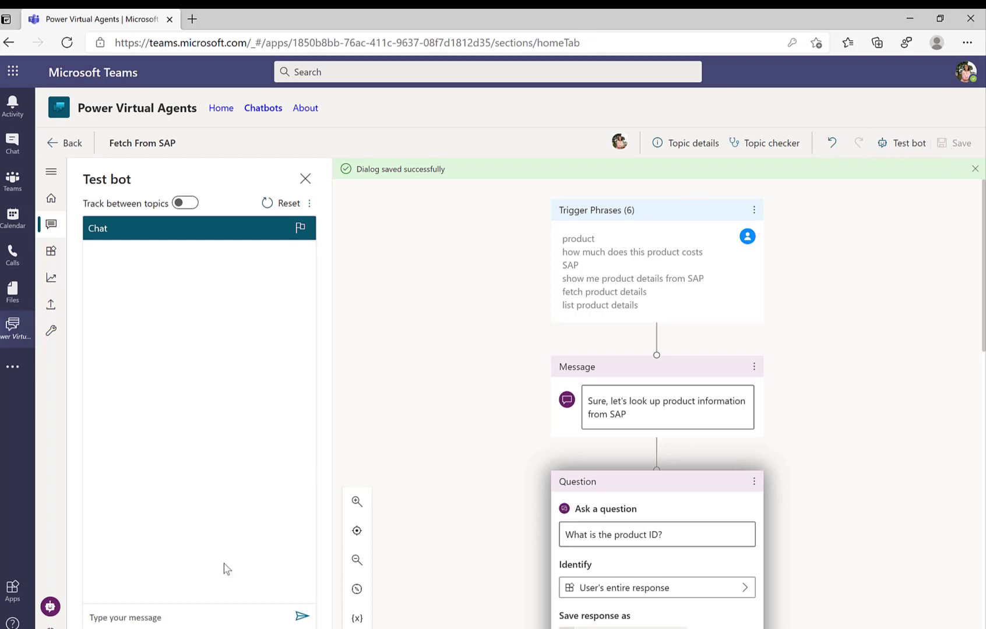
- Test the bot by sending "hello" followed by "show me product details from SAP"
{"action": "type", "text": "hello"}
{"action": "key", "text": "Return"}
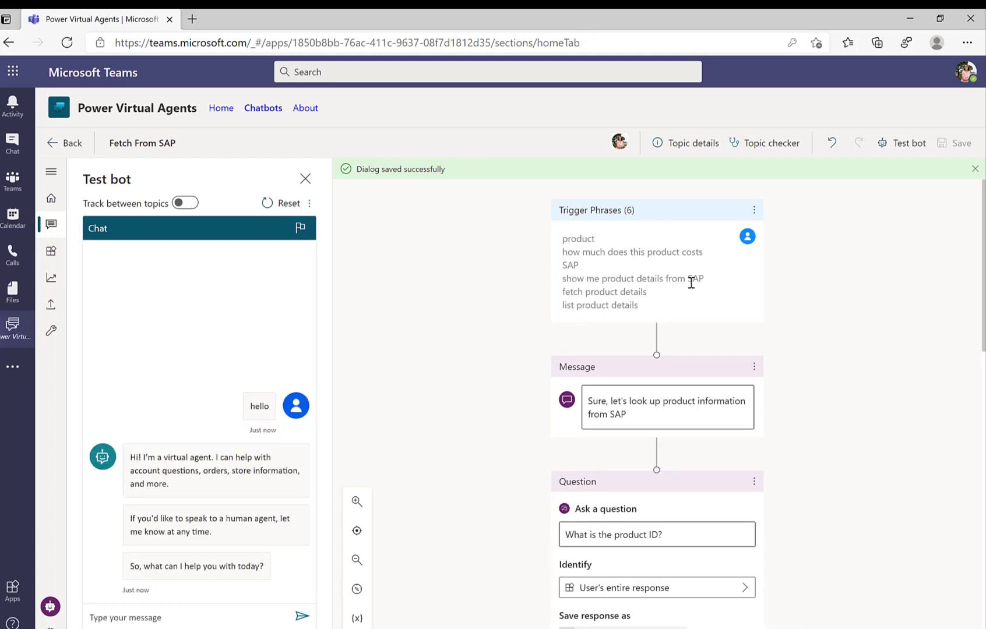
{"action": "type", "text": "show me pro"}
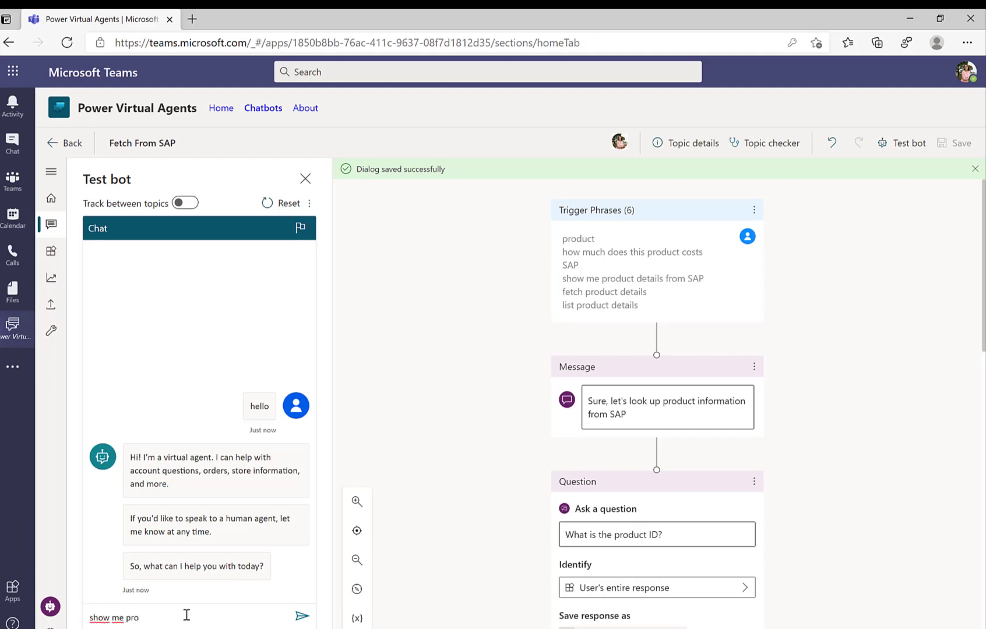
{"action": "type", "text": "duct det"}
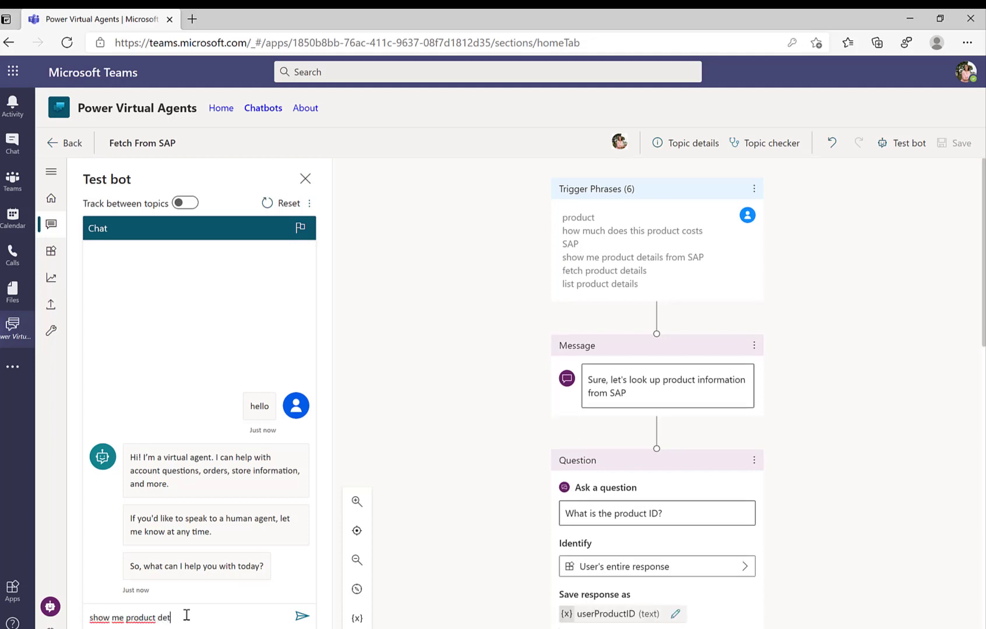
{"action": "type", "text": "ails from SAP"}
{"action": "left_click", "coordinate": [302, 617]}
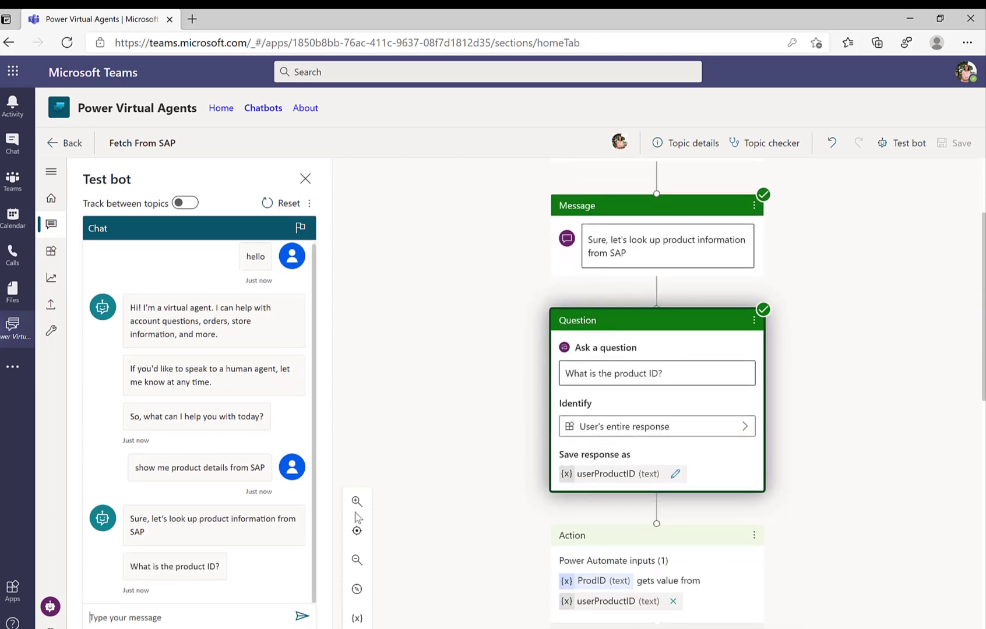
- Answer the test bot's product ID question with HT-2000 and compare its reply with the topic's final message
{"action": "left_click", "coordinate": [179, 620]}
{"action": "type", "text": "HT-2000"}
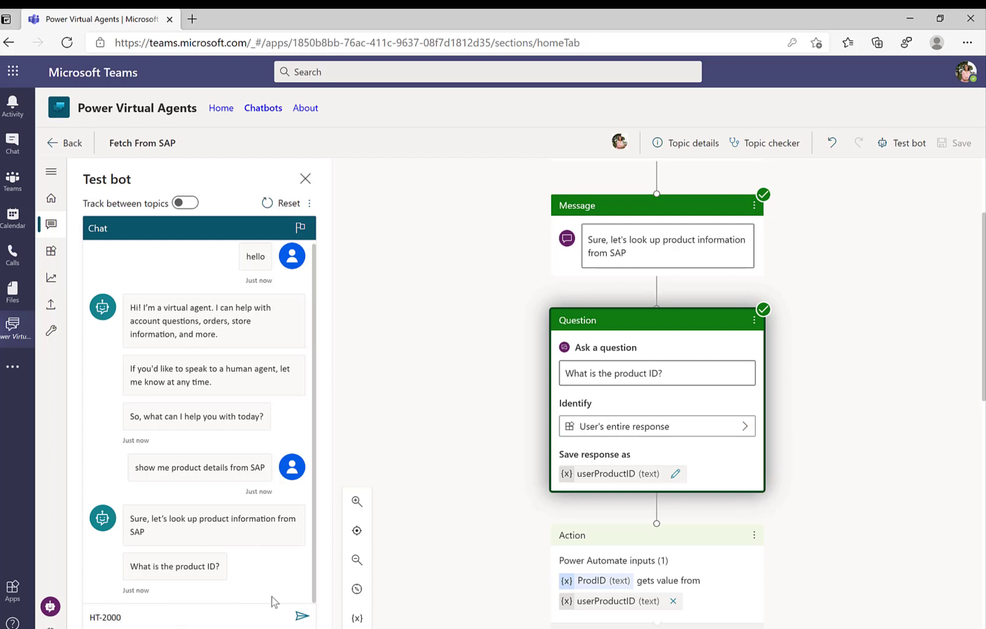
{"action": "left_click", "coordinate": [303, 618]}
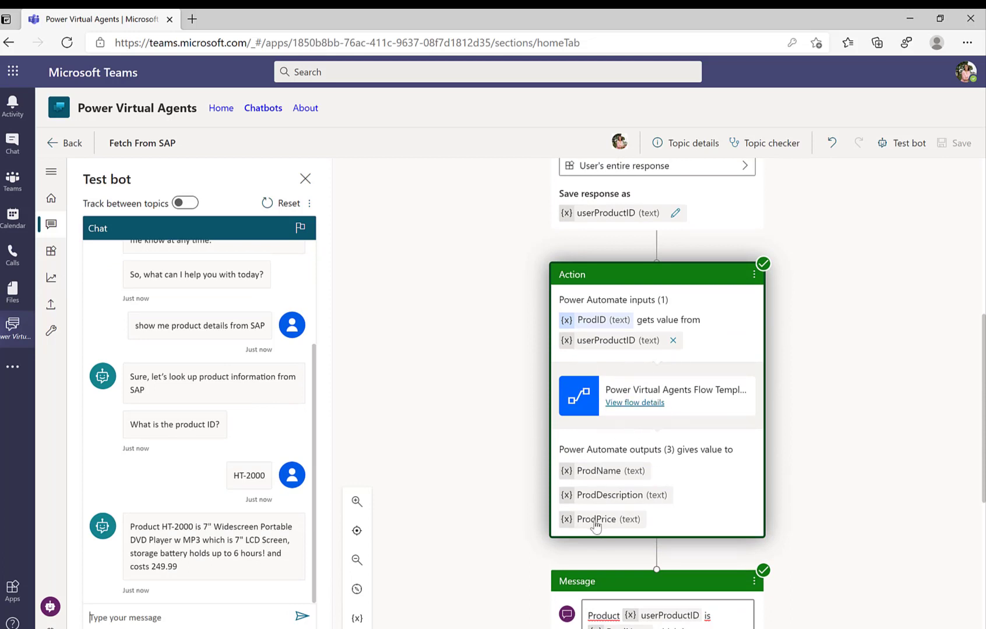
{"action": "scroll", "coordinate": [596, 525], "scroll_direction": "down", "scroll_amount": 2}
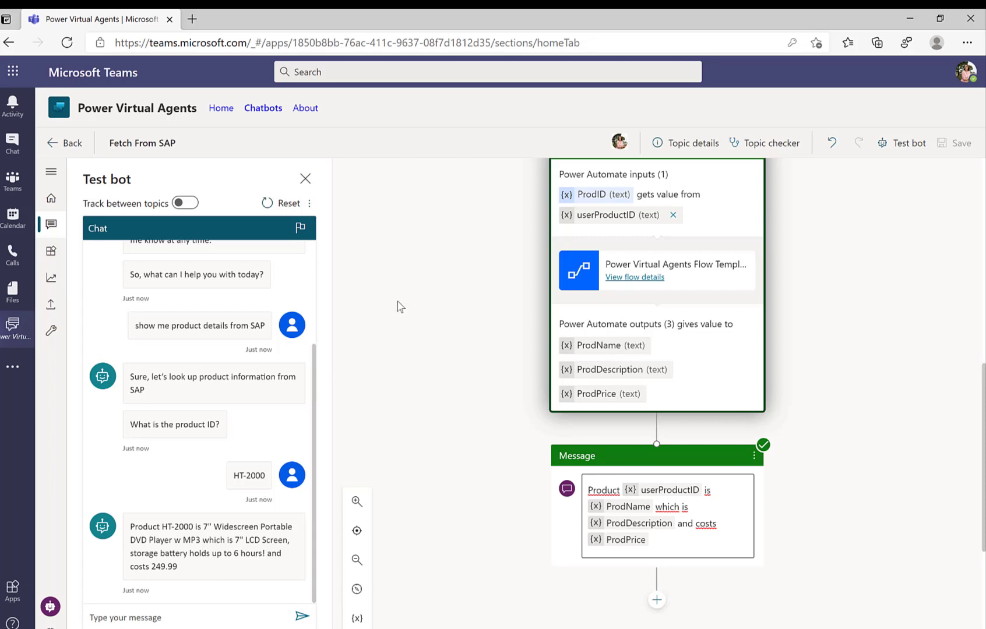
- Leave the topic editor and publish the latest content of the FetchProductInformationFromSAP bot
{"action": "left_click", "coordinate": [50, 151]}
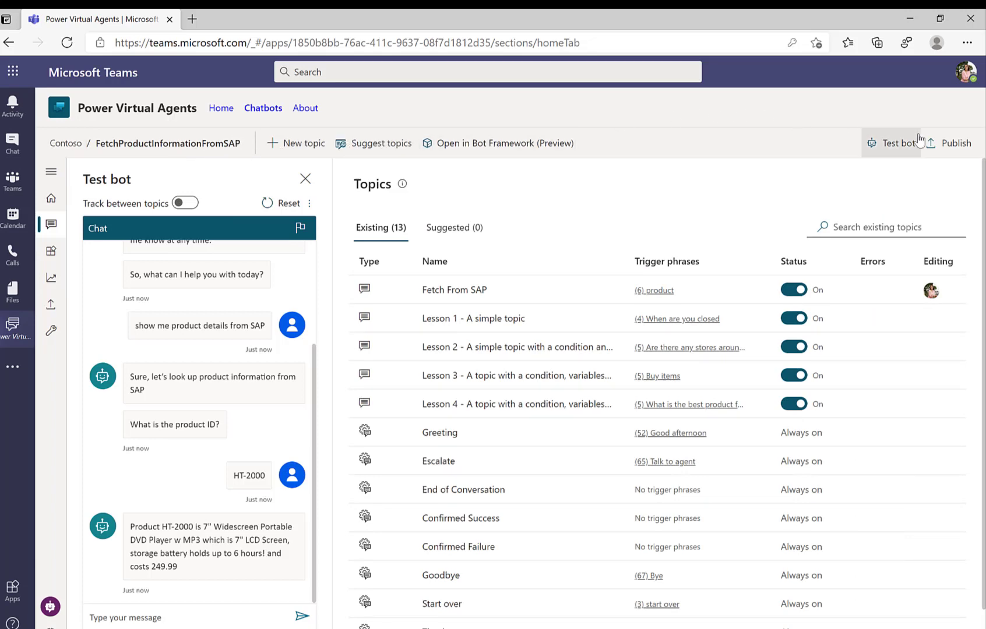
{"action": "left_click", "coordinate": [944, 149]}
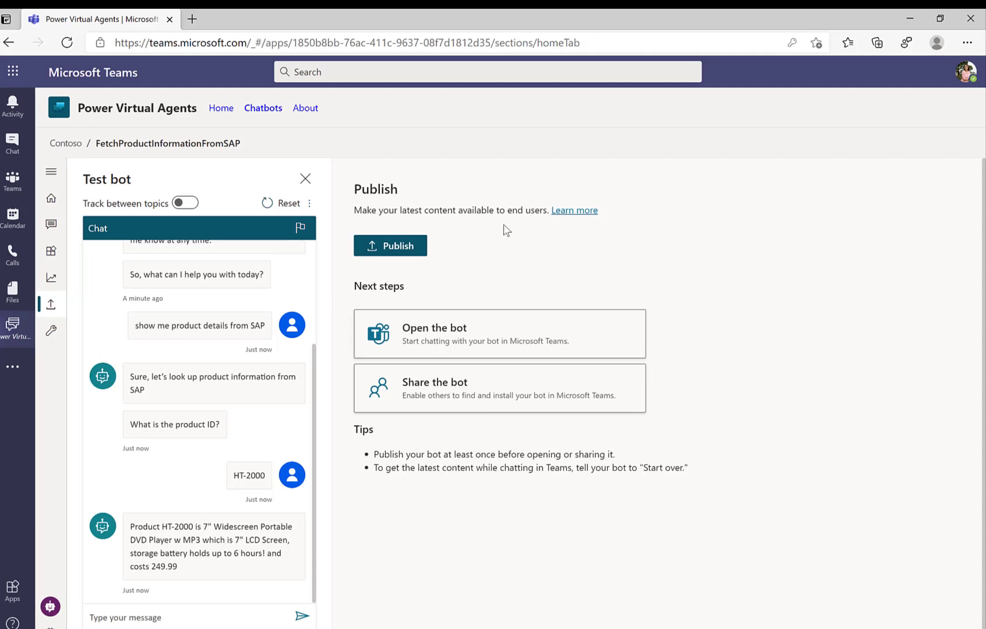
{"action": "left_click", "coordinate": [397, 249]}
{"action": "left_click", "coordinate": [498, 412]}
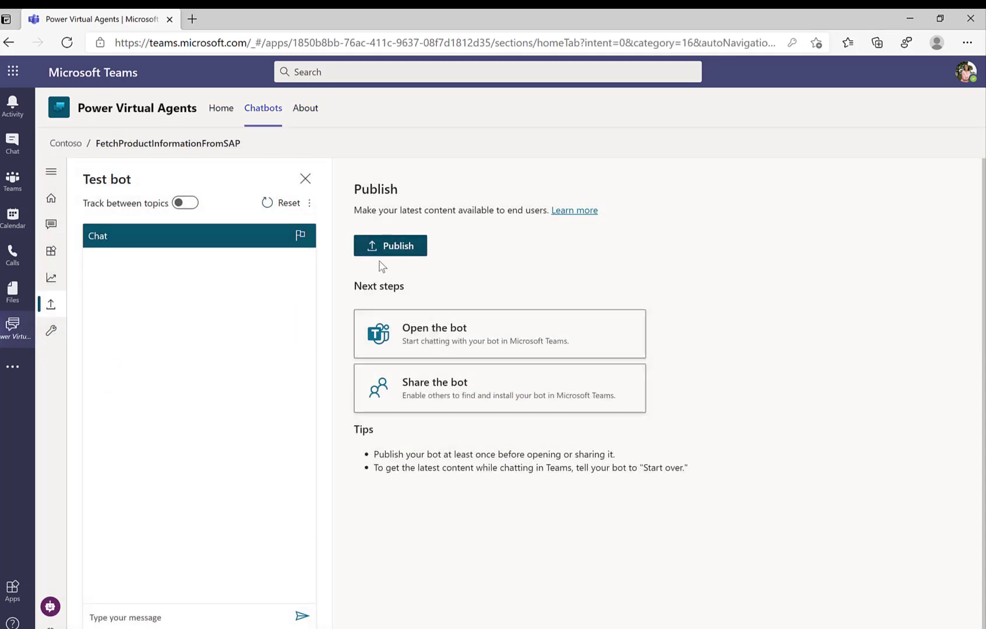
- Open the published bot in Teams, add it as an app and send it the message "hello"
{"action": "left_click", "coordinate": [549, 343]}
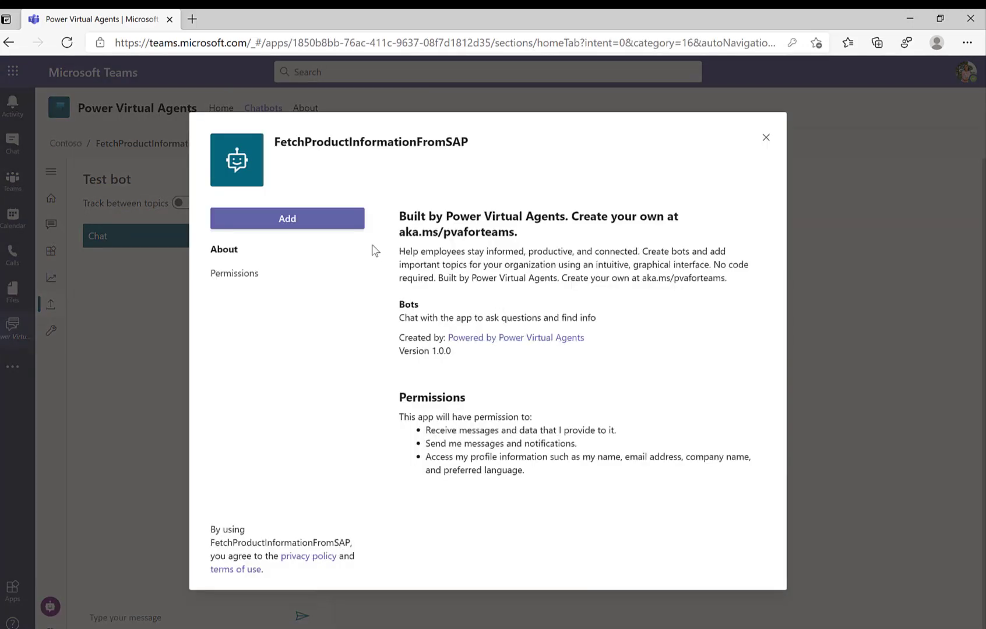
{"action": "left_click", "coordinate": [289, 223]}
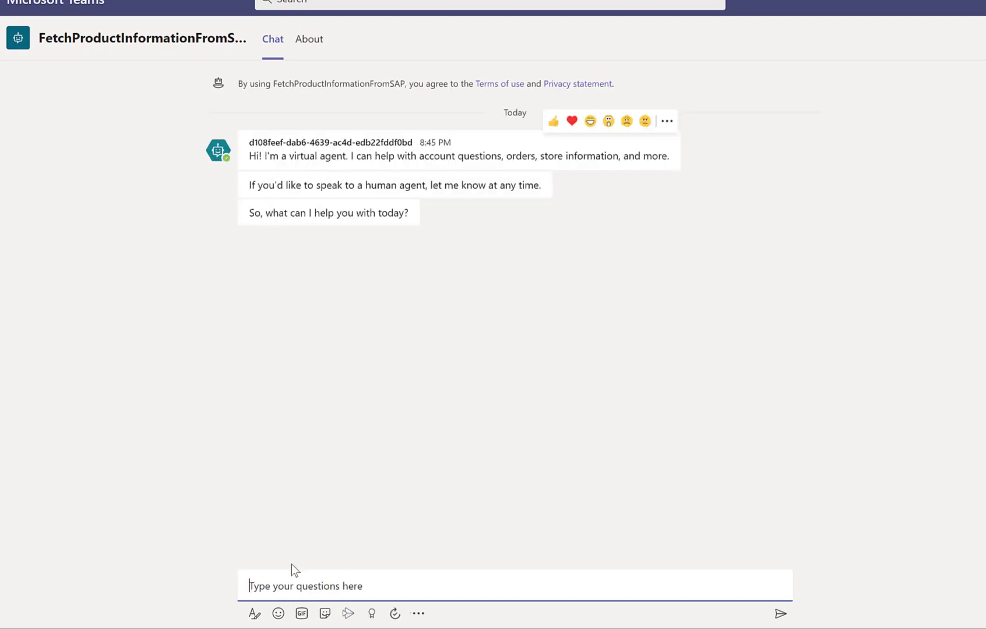
{"action": "type", "text": "Hello"}
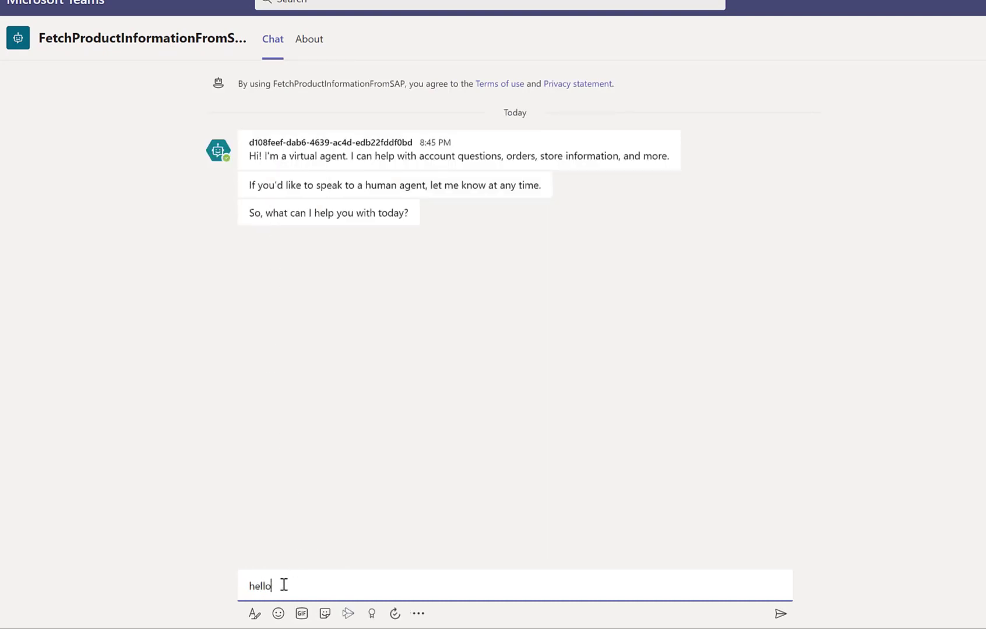
{"action": "key", "text": "Return"}
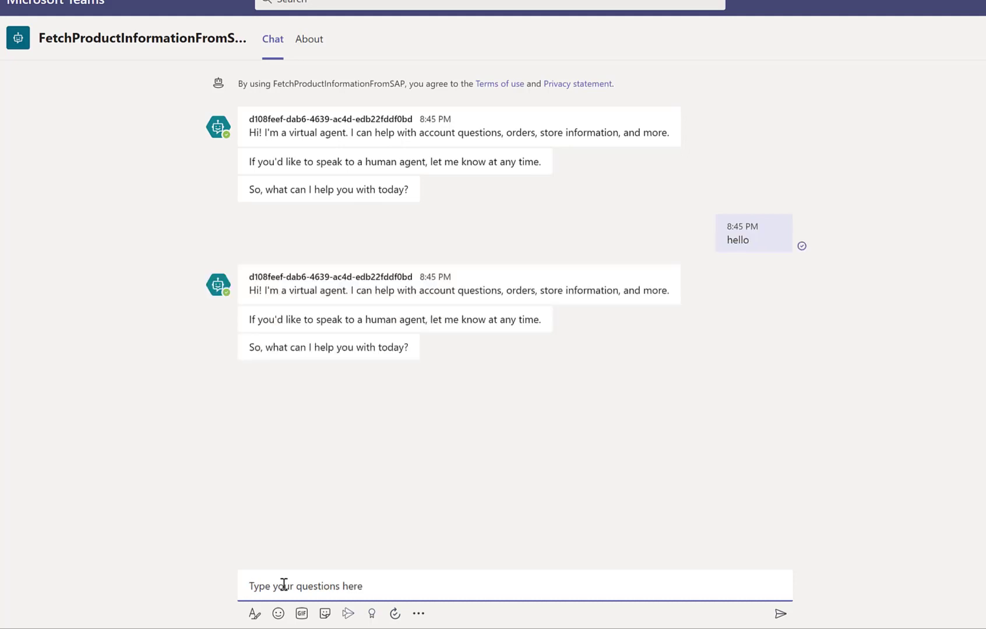
- Ask the bot "show me product details from SAP", give HT-2001 as the product ID and read the reply
{"action": "type", "text": "show me product details from SAP"}
{"action": "key", "text": "Return"}
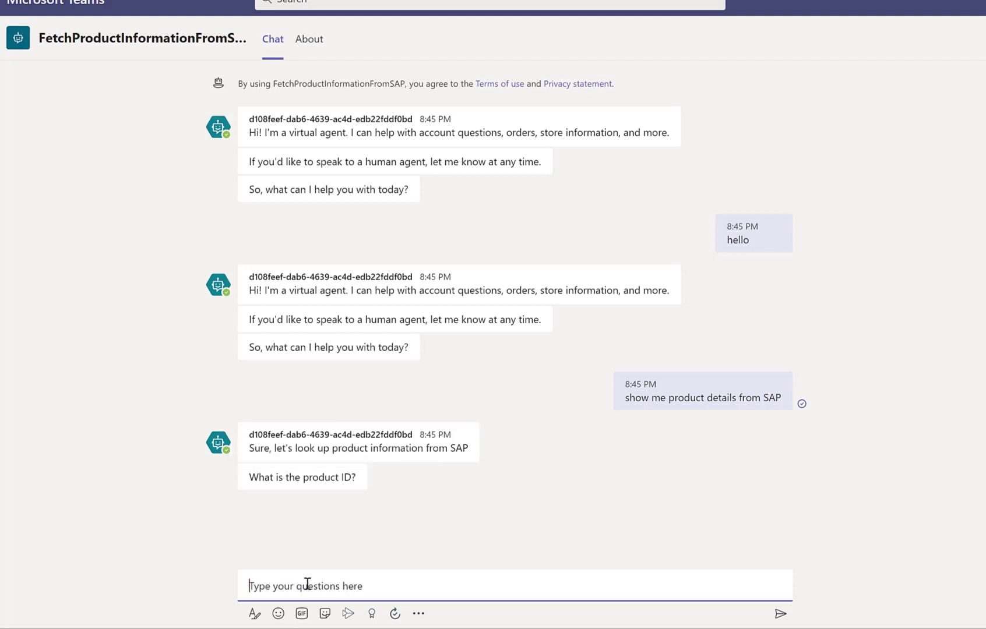
{"action": "type", "text": "HT-2001"}
{"action": "key", "text": "Return"}
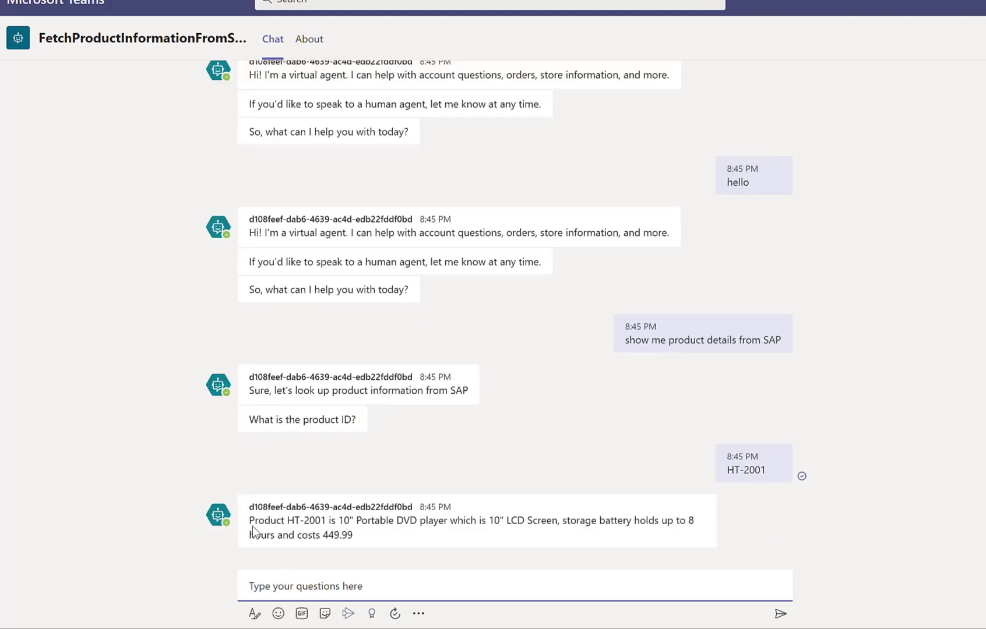
{"action": "left_click_drag", "start_coordinate": [358, 526], "coordinate": [368, 535]}
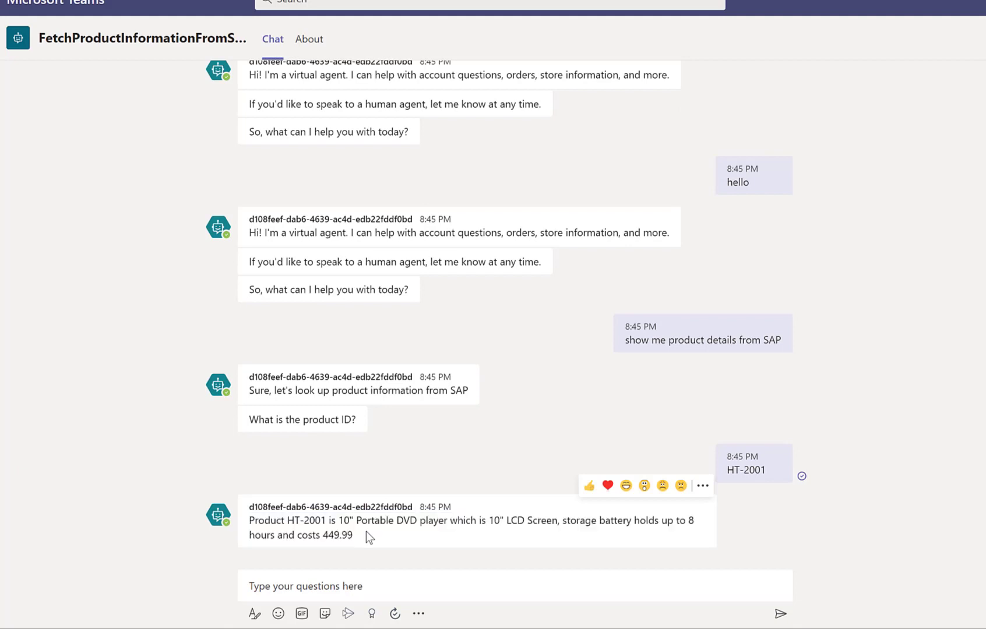